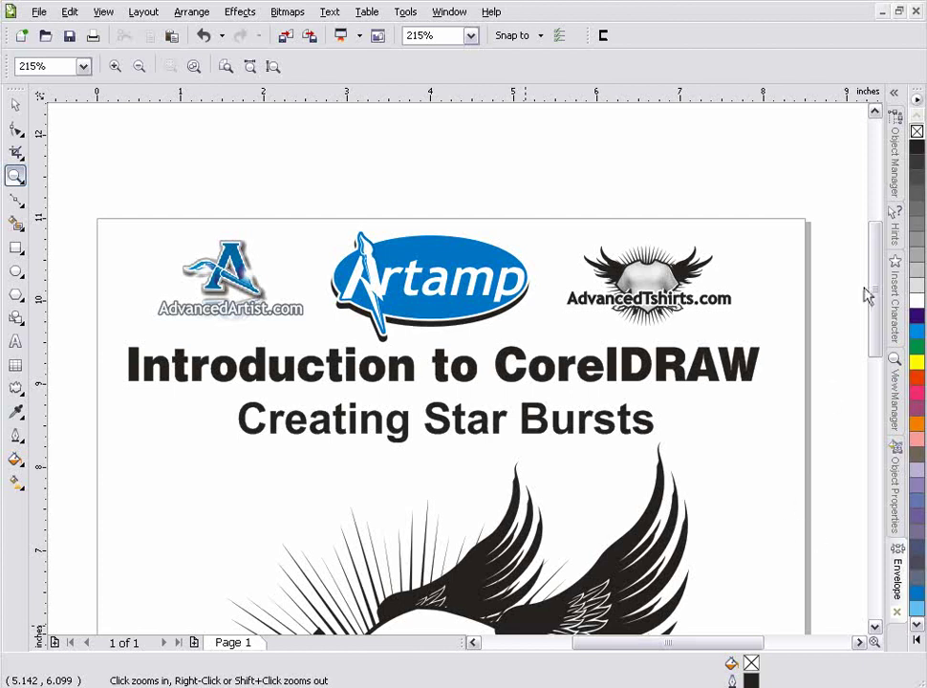
# Scroll down to the winged-skull artwork, then left to show the blank pasteboard beside it.
pyautogui.moveTo(867, 296); pyautogui.dragTo(882, 380)
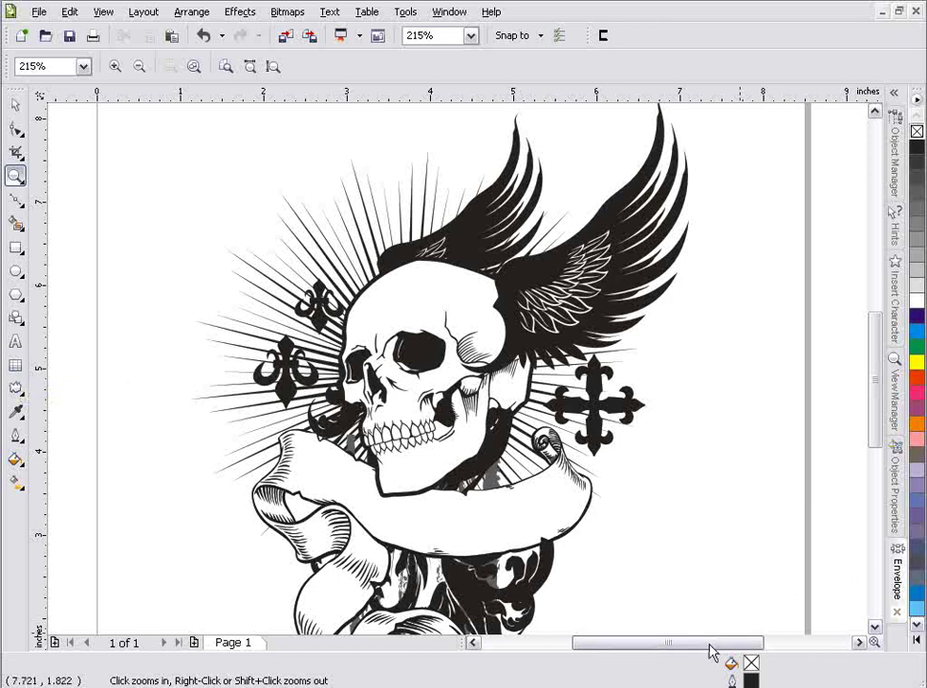
pyautogui.moveTo(712, 644); pyautogui.dragTo(606, 648)
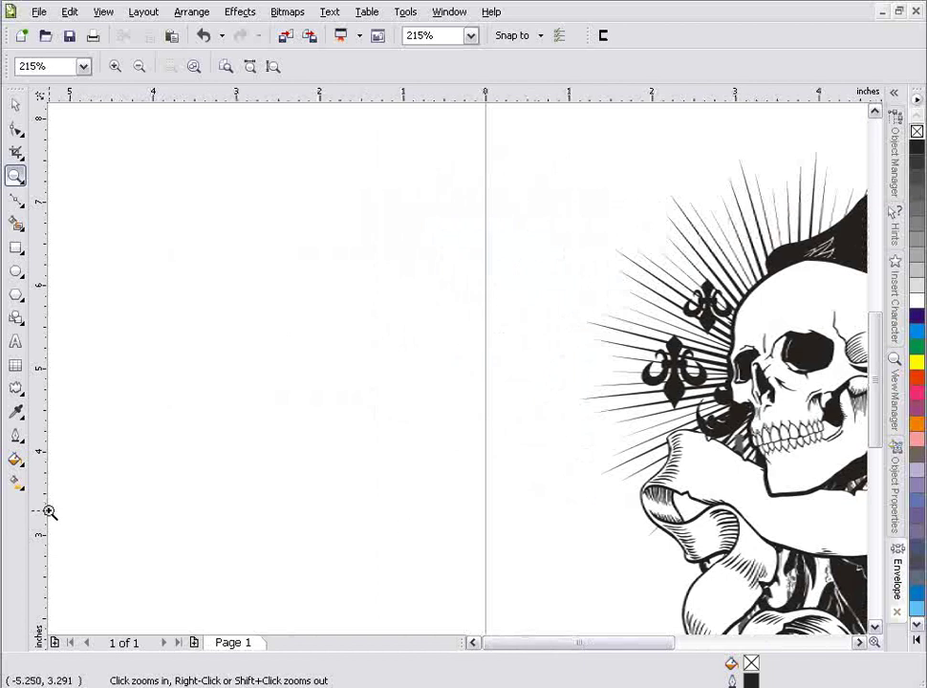
# Choose the Complex Star tool (9 points, sharpness 2) and float its property bar over the canvas.
pyautogui.click(15, 103)
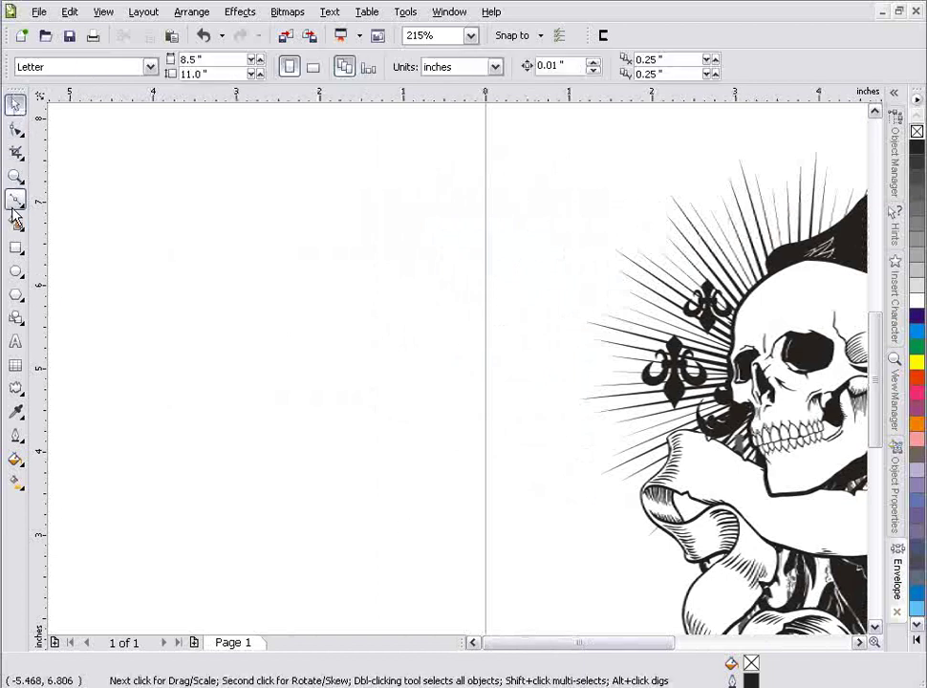
pyautogui.click(24, 304)
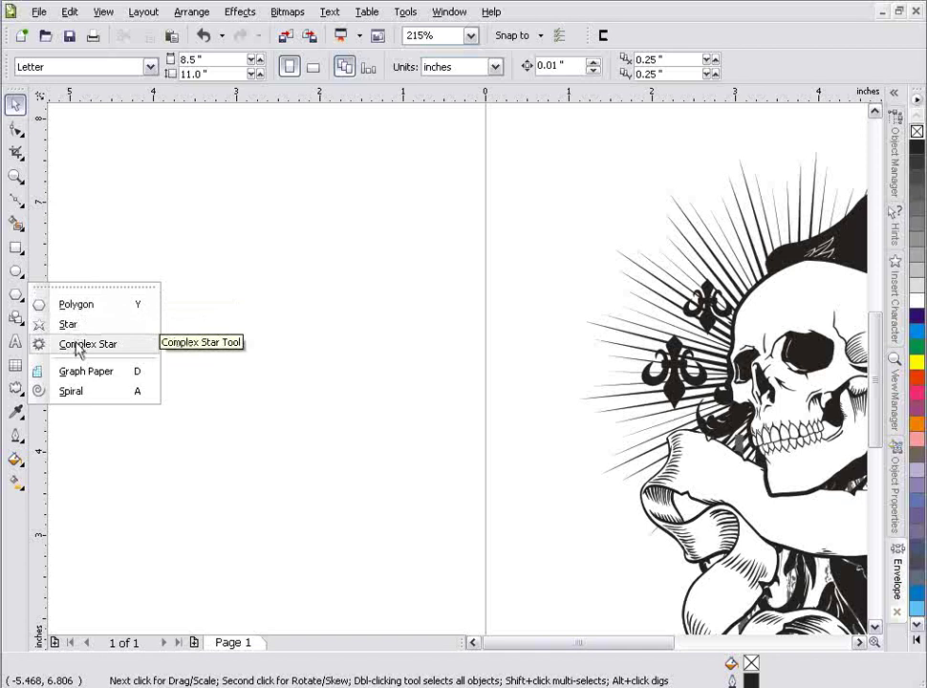
pyautogui.click(82, 351)
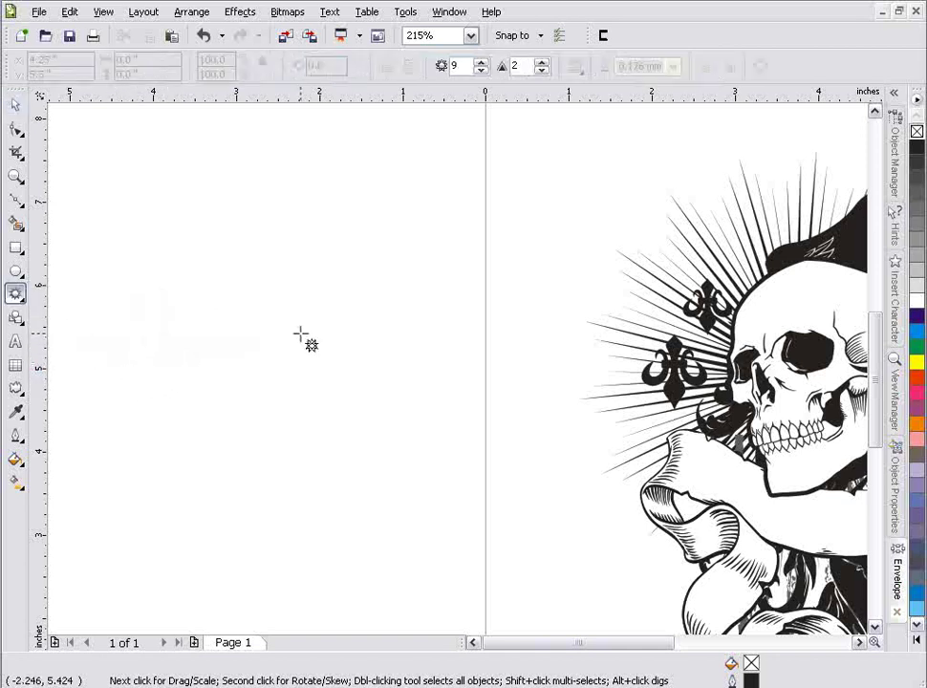
pyautogui.moveTo(9, 64); pyautogui.dragTo(80, 227)
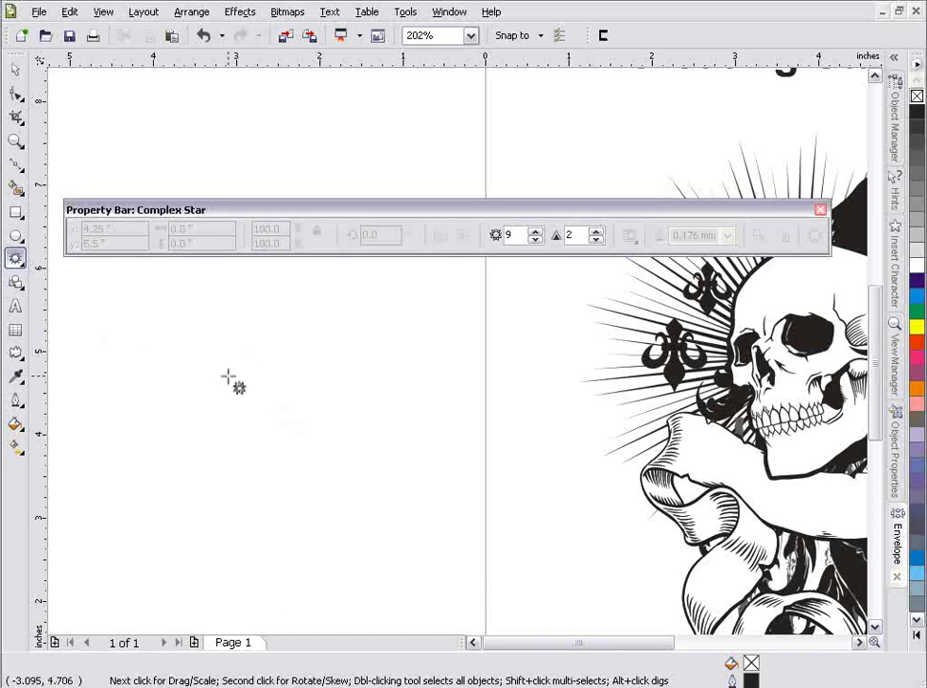
# Draw a complex star left of the page, keep sharpness 2, and raise it to 12 points.
pyautogui.moveTo(228, 377); pyautogui.dragTo(330, 497)
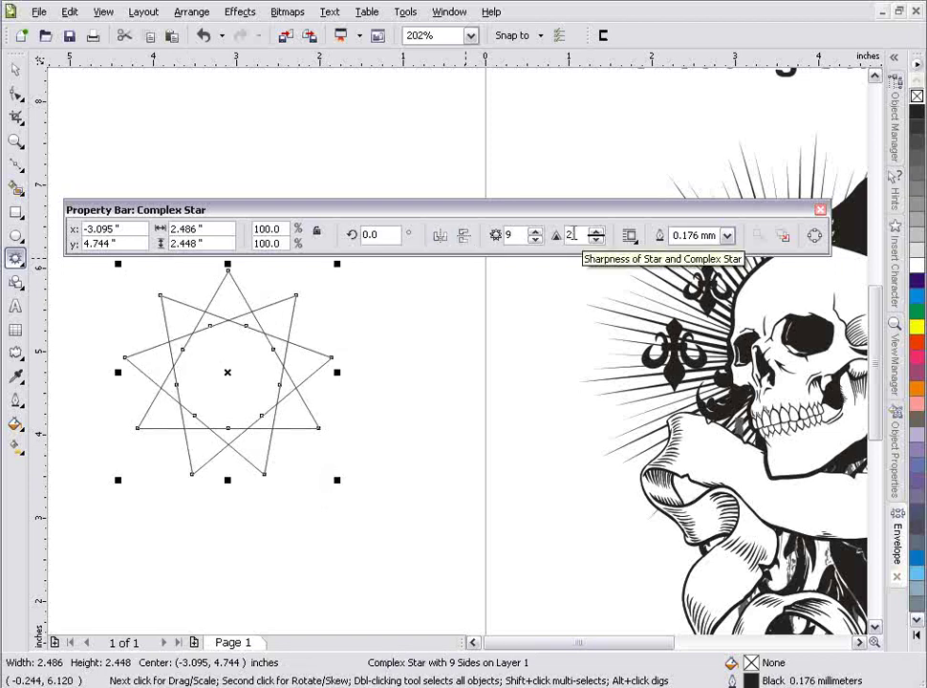
pyautogui.click(596, 232)
pyautogui.click(594, 239)
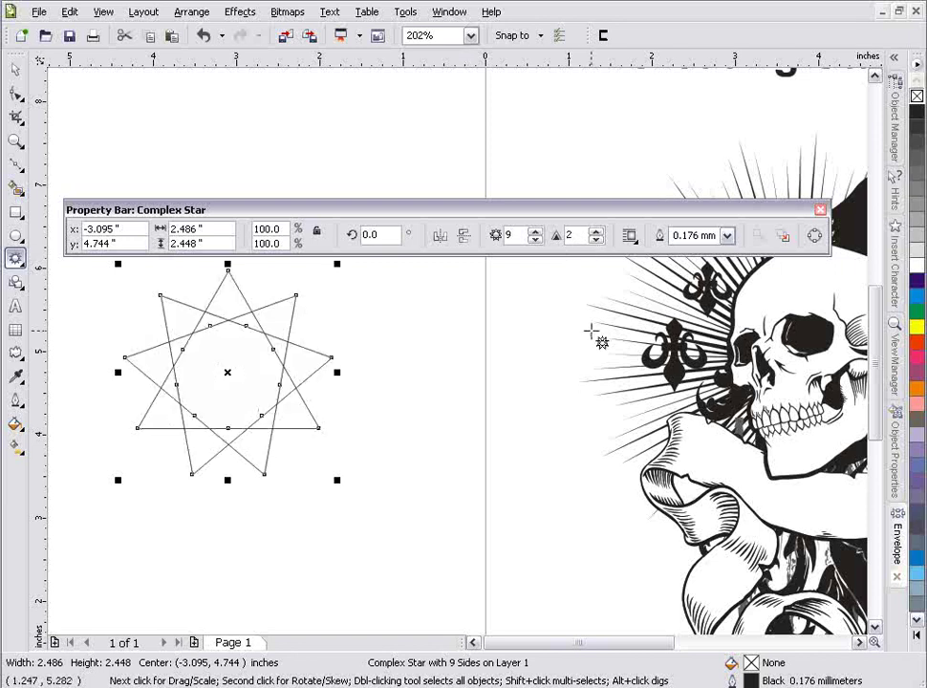
pyautogui.click(534, 230)
pyautogui.click(535, 230)
pyautogui.click(534, 231)
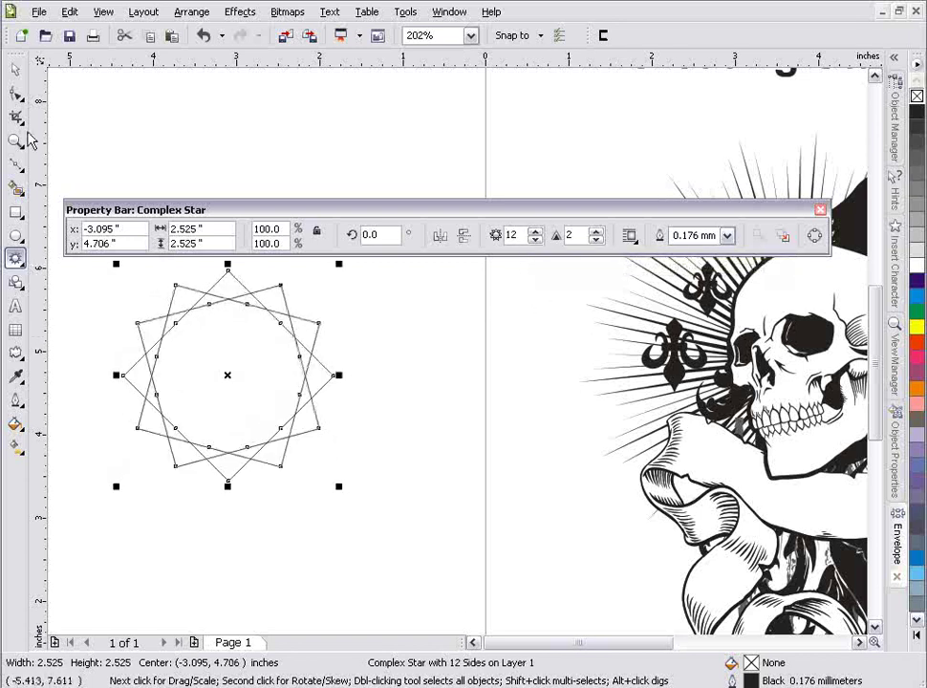
pyautogui.click(16, 95)
# Pull a star node inward and curve the segments around another selected node.
pyautogui.moveTo(177, 325); pyautogui.dragTo(201, 351)
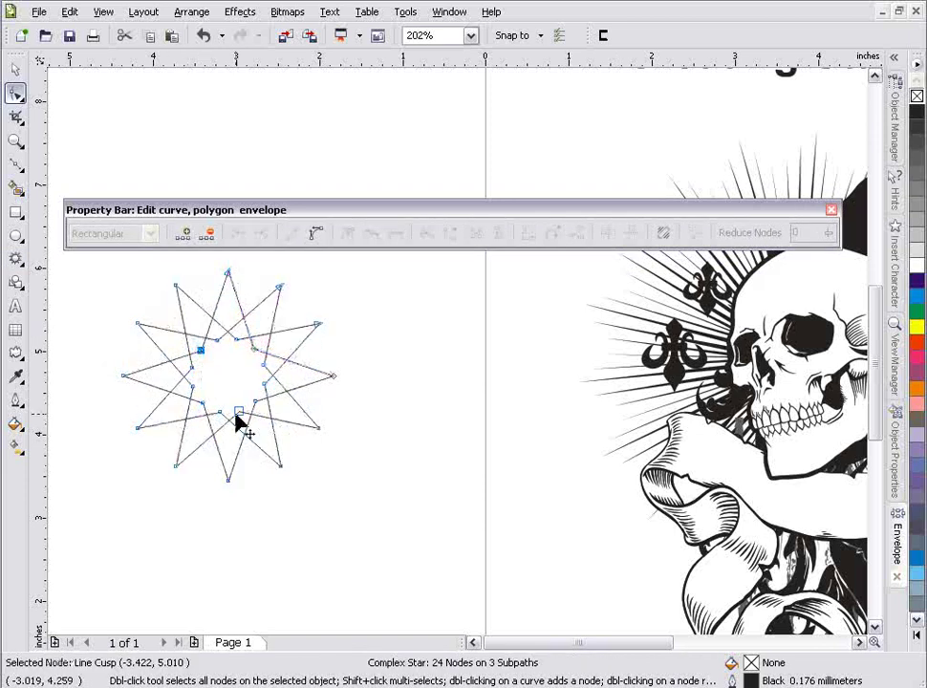
pyautogui.click(198, 313)
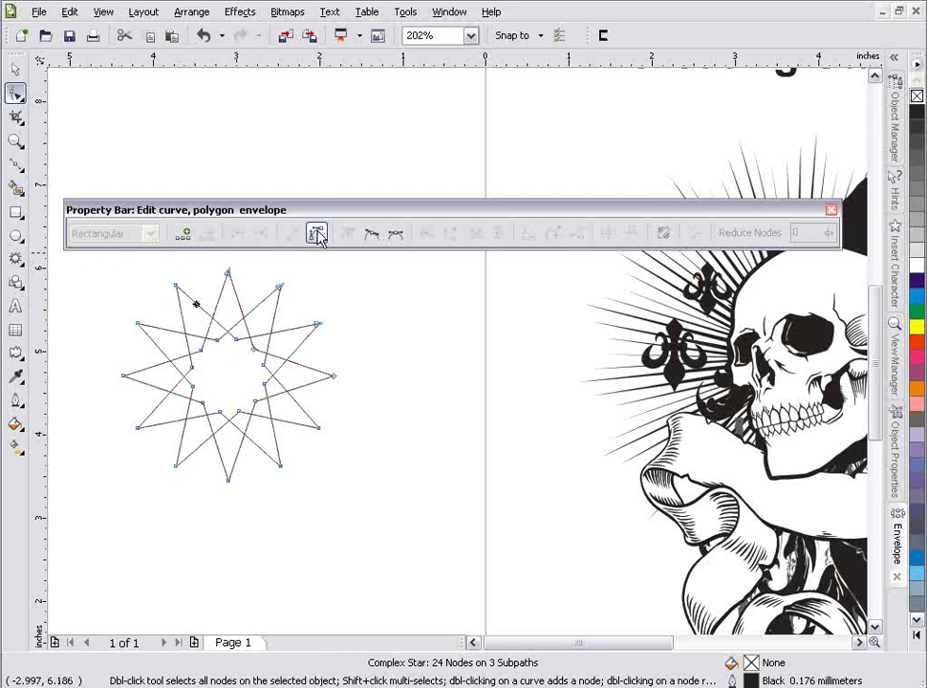
pyautogui.click(236, 338)
pyautogui.moveTo(204, 317); pyautogui.dragTo(210, 331)
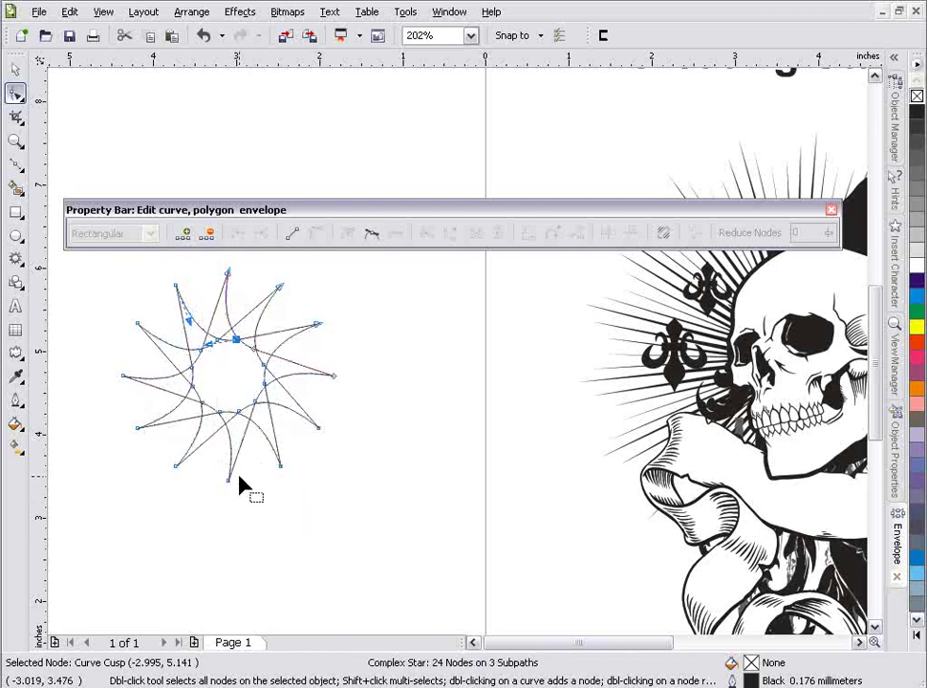
pyautogui.click(279, 409)
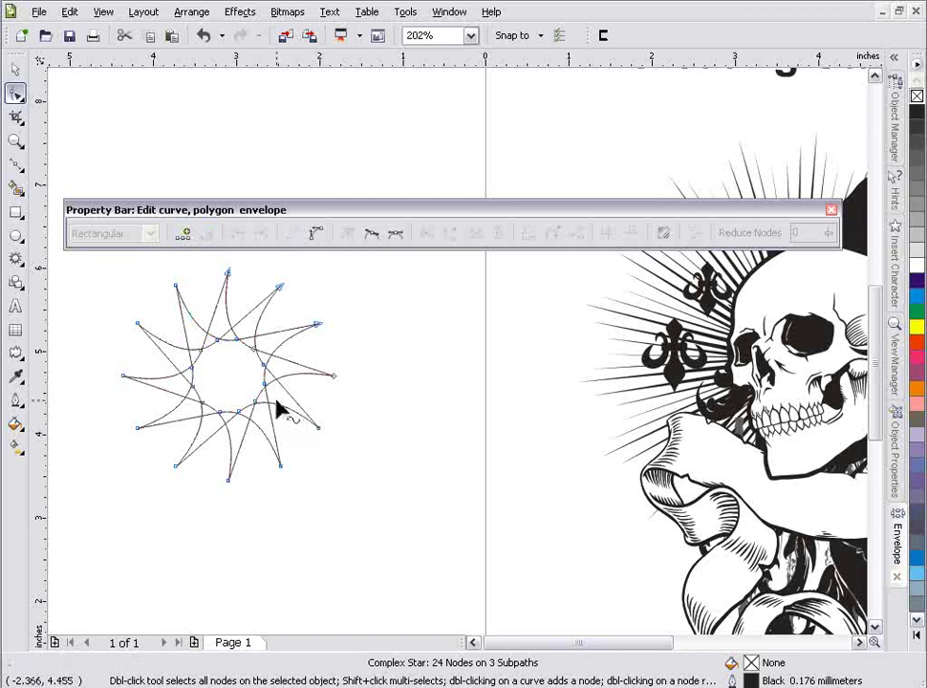
# Convert the star's segments to curves, add nodes, and stretch the tips into long petal spikes.
pyautogui.click(316, 236)
pyautogui.moveTo(276, 424); pyautogui.dragTo(247, 438)
pyautogui.doubleClick(246, 447)
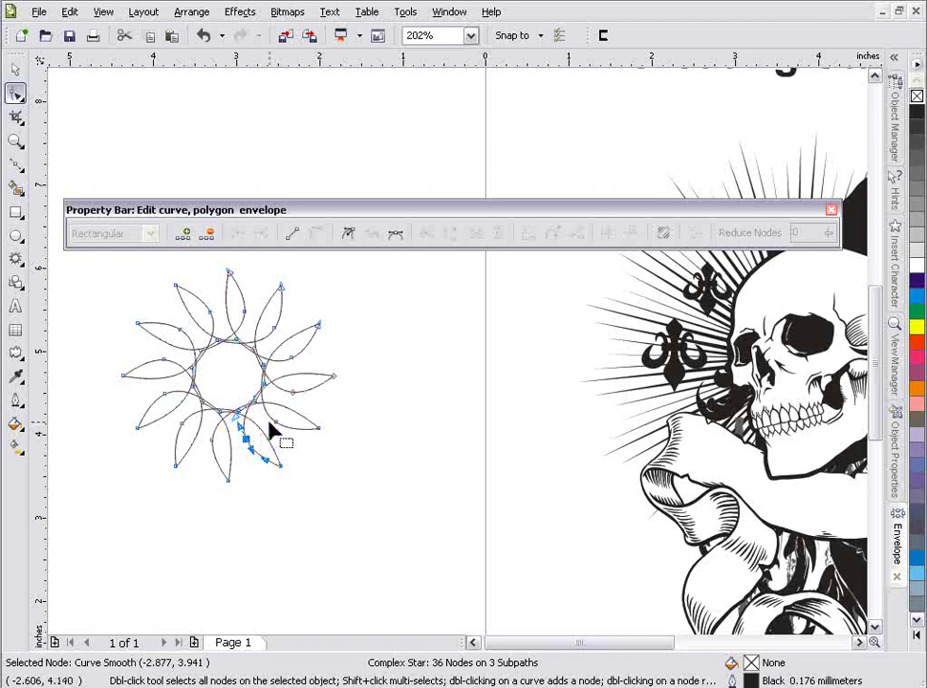
pyautogui.doubleClick(258, 427)
pyautogui.moveTo(258, 428); pyautogui.dragTo(309, 540)
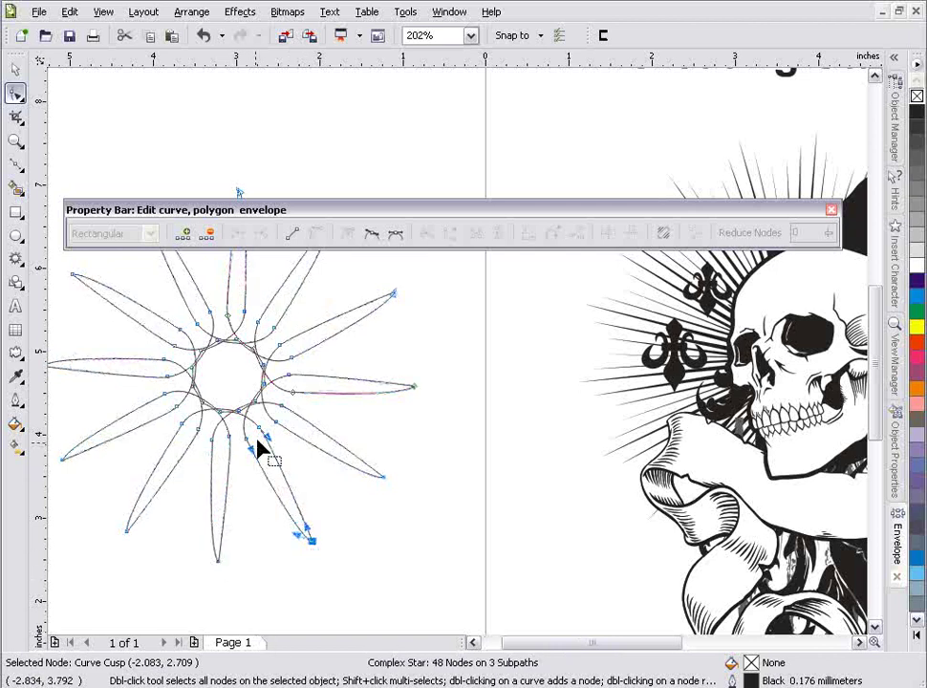
# Move the petal star, twist it with the Interactive Distort tool, then undo the twist.
pyautogui.click(16, 74)
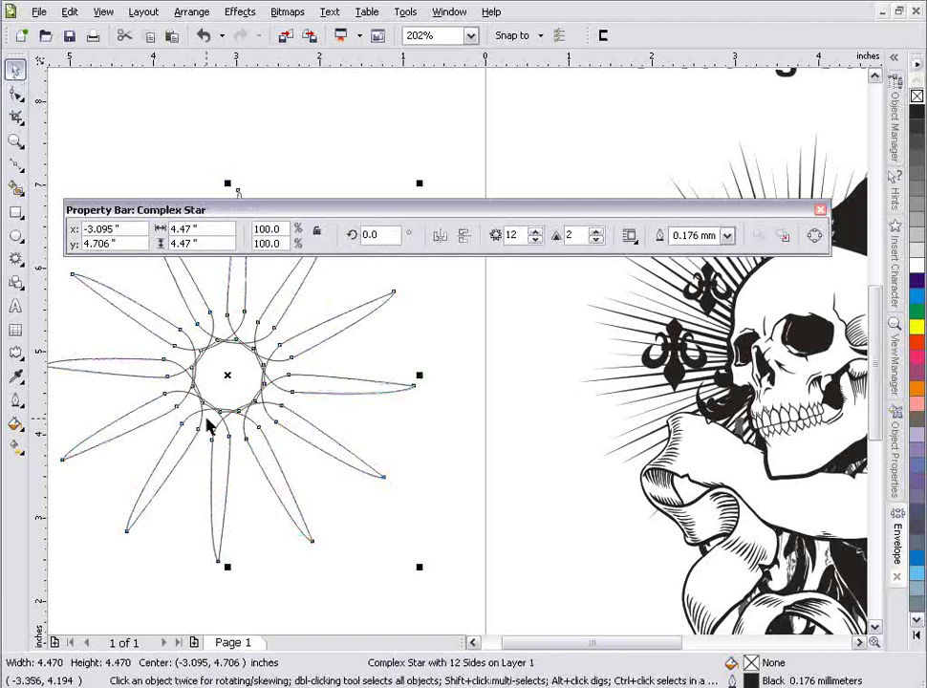
pyautogui.moveTo(202, 417); pyautogui.dragTo(268, 440)
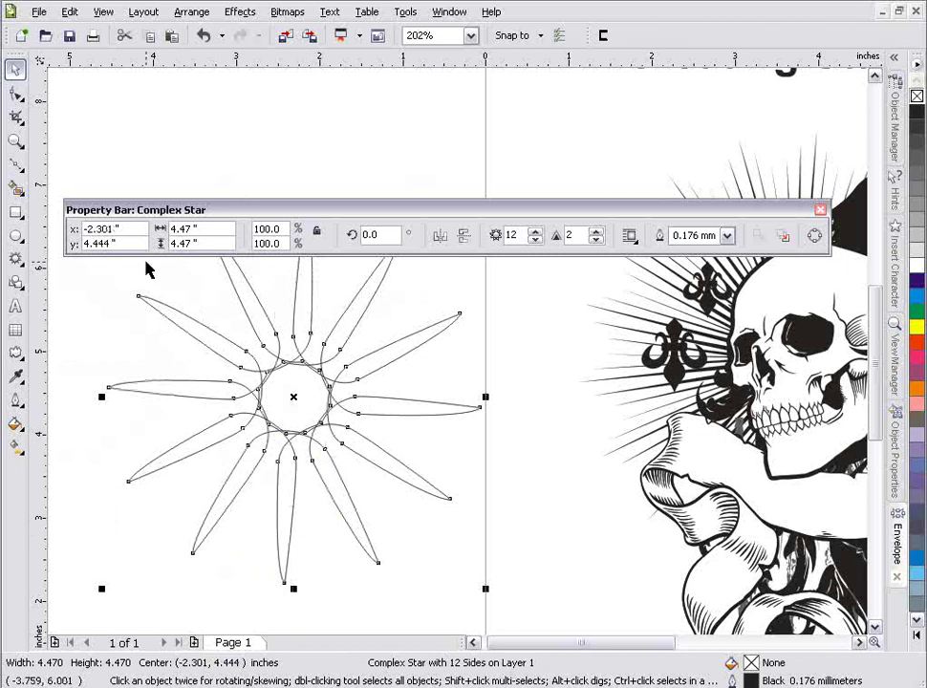
pyautogui.click(23, 358)
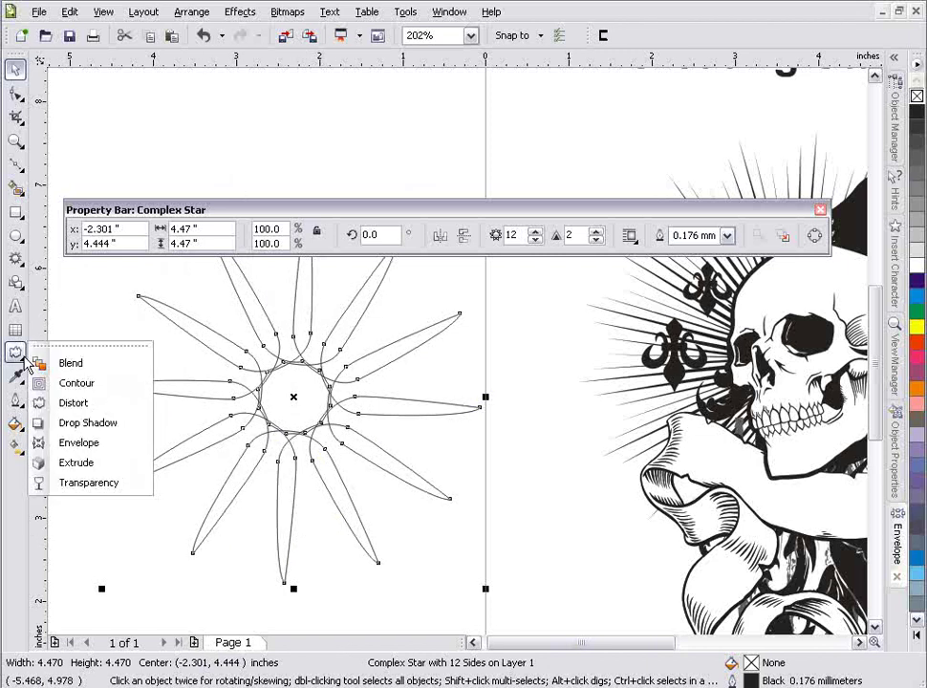
pyautogui.click(59, 404)
pyautogui.moveTo(332, 411)
pyautogui.mouseDown()
pyautogui.moveTo(323, 375)
pyautogui.moveTo(315, 411)
pyautogui.mouseUp()
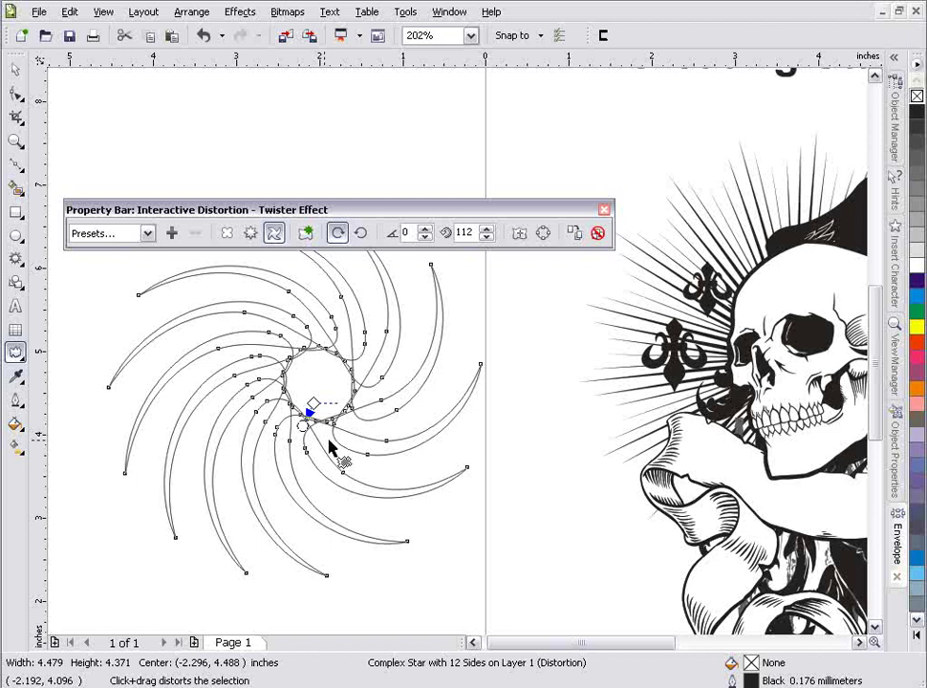
pyautogui.hotkey('ctrl', 'z')
pyautogui.hotkey('ctrl', 'z')
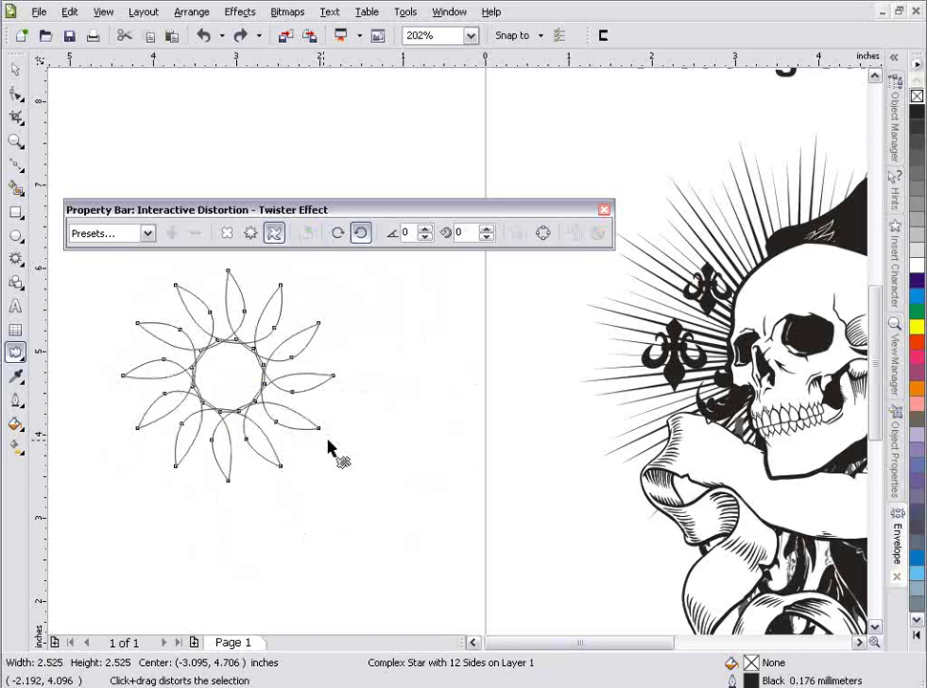
# Move the star and create a boundary outline around it with Effects > Create Boundary.
pyautogui.click(15, 68)
pyautogui.moveTo(282, 373); pyautogui.dragTo(376, 405)
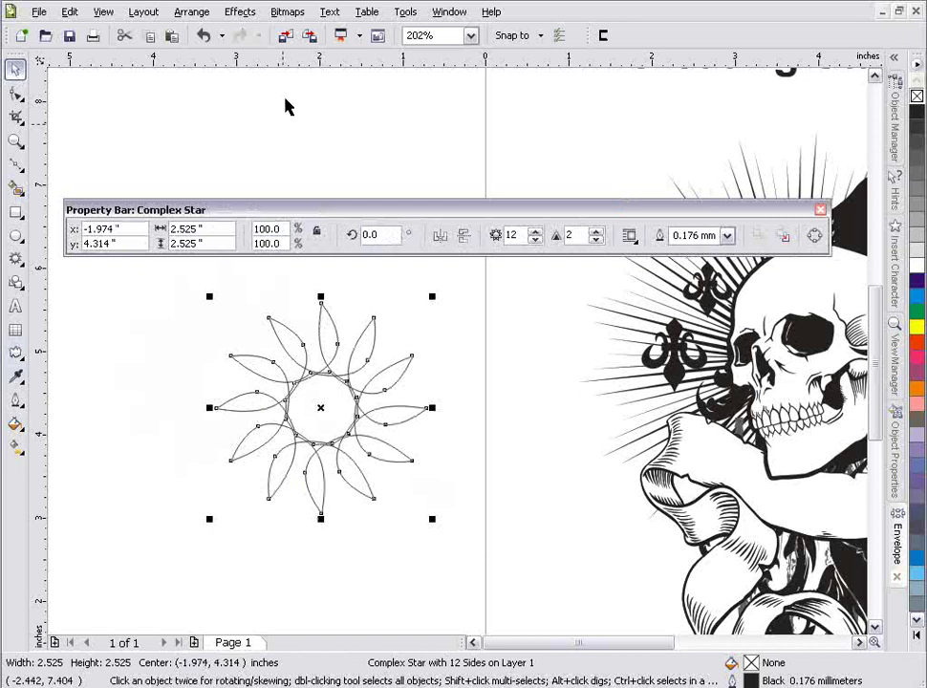
pyautogui.click(258, 15)
pyautogui.click(287, 265)
pyautogui.click(503, 403)
pyautogui.click(368, 425)
# Move the boundary outline off the star, then delete both the boundary and the petal star.
pyautogui.moveTo(373, 414); pyautogui.dragTo(201, 405)
pyautogui.click(134, 550)
pyautogui.click(149, 461)
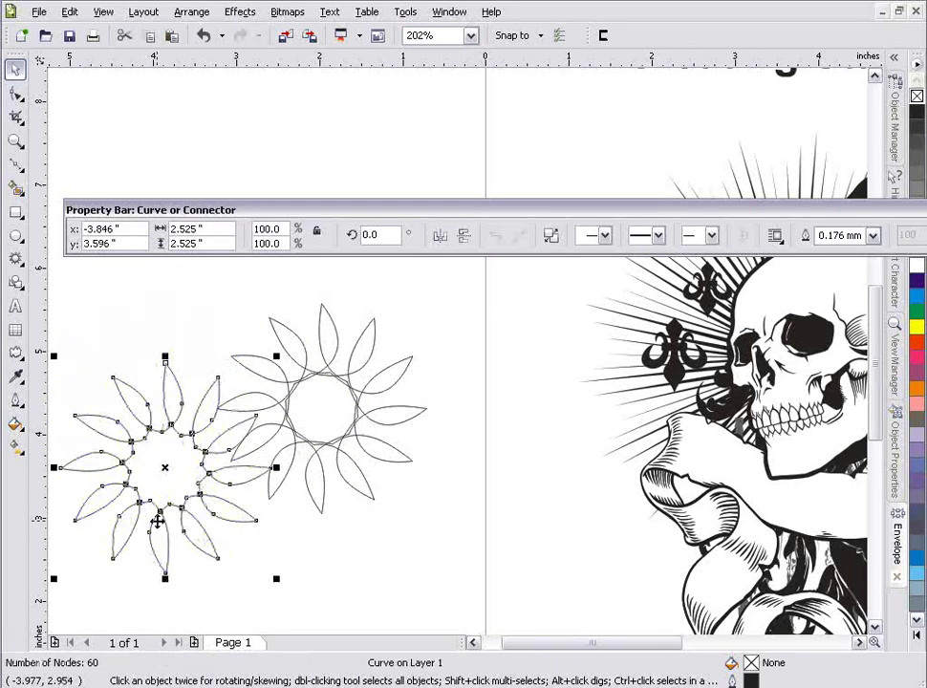
pyautogui.press('Delete')
pyautogui.click(290, 413)
pyautogui.press('Delete')
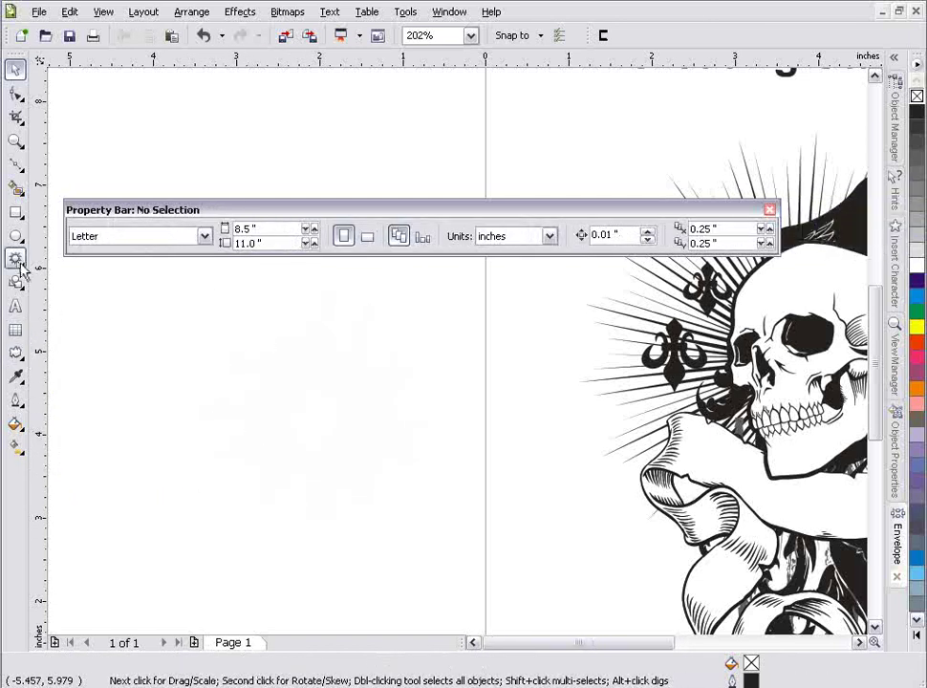
# Draw a simple star left of the page and set it to 9 points.
pyautogui.click(16, 258)
pyautogui.click(77, 294)
pyautogui.moveTo(221, 402); pyautogui.dragTo(274, 463)
pyautogui.click(536, 231)
pyautogui.click(535, 232)
pyautogui.click(535, 231)
pyautogui.click(535, 231)
# Pull the star's inner nodes to thin its spikes, then delete the star.
pyautogui.click(16, 92)
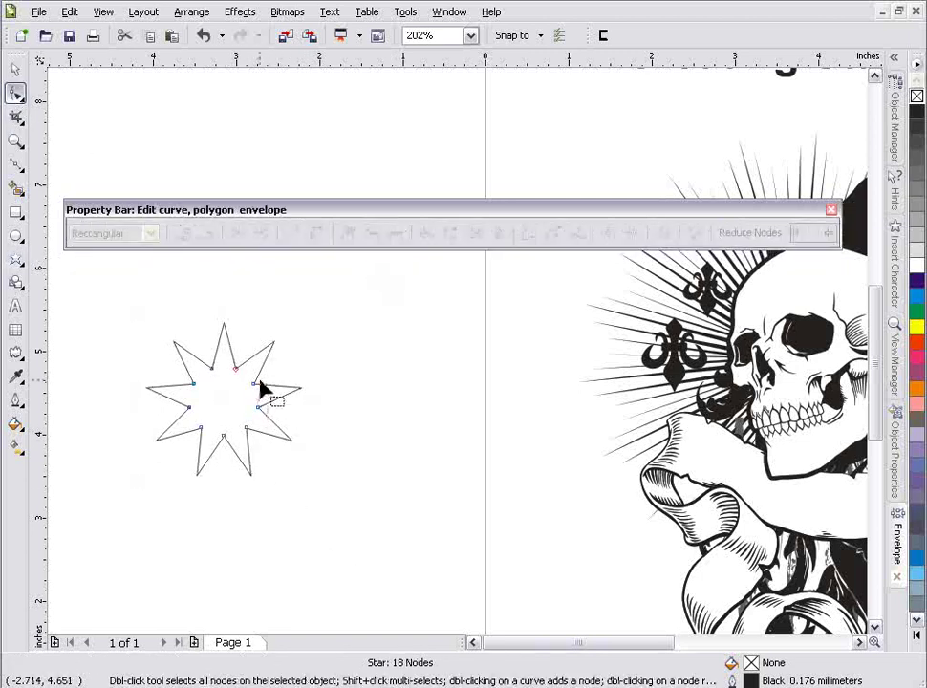
pyautogui.moveTo(236, 369); pyautogui.dragTo(229, 393)
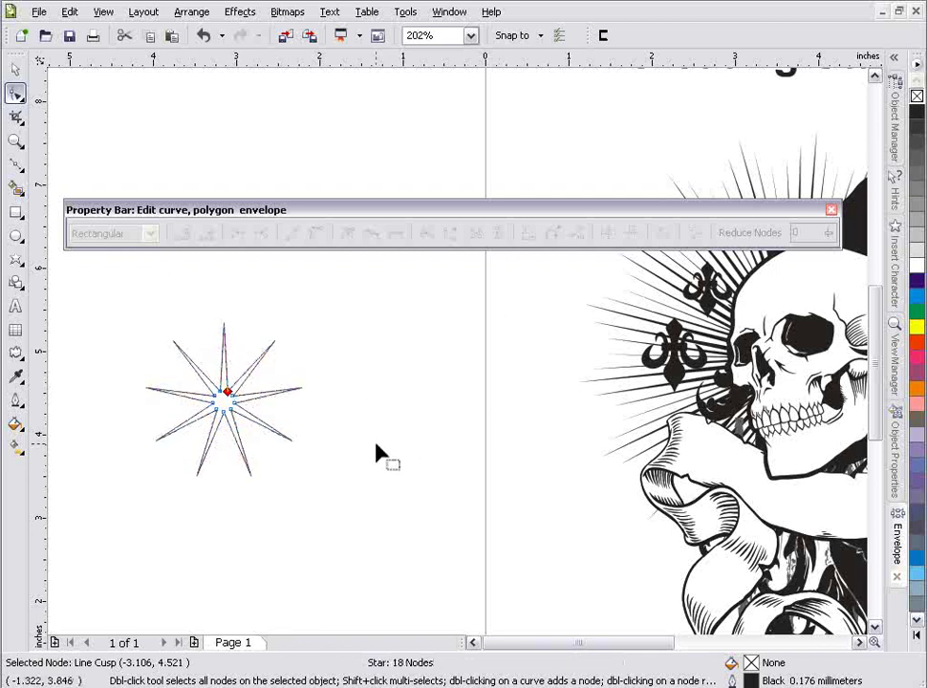
pyautogui.click(15, 69)
pyautogui.moveTo(277, 391); pyautogui.dragTo(282, 391)
pyautogui.press('Delete')
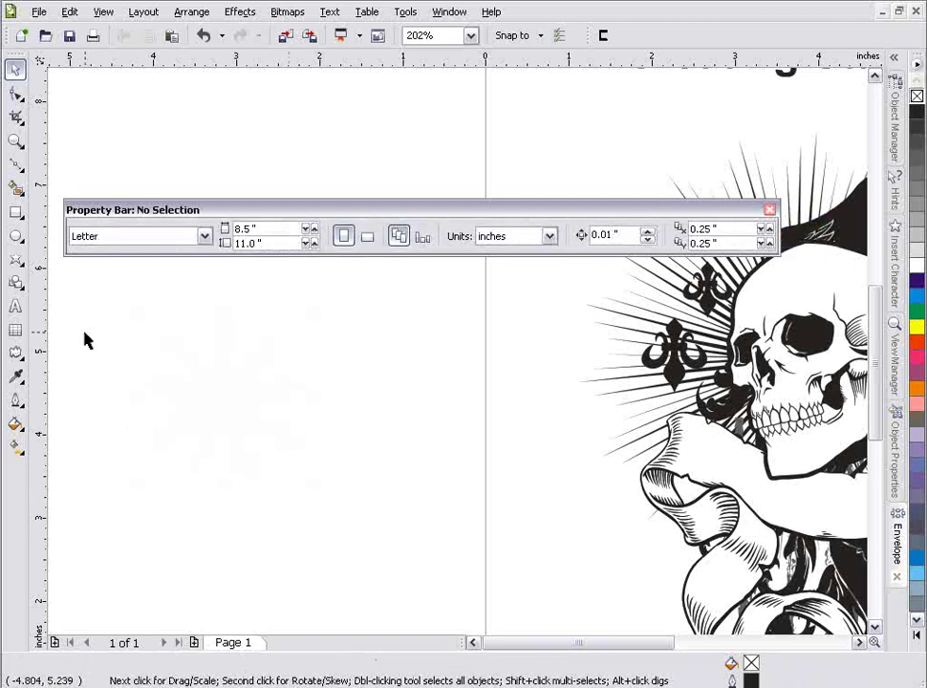
# Draw a pentagon left of the skull, reduce it to 3 sides, and zoom in on it.
pyautogui.click(23, 269)
pyautogui.click(78, 268)
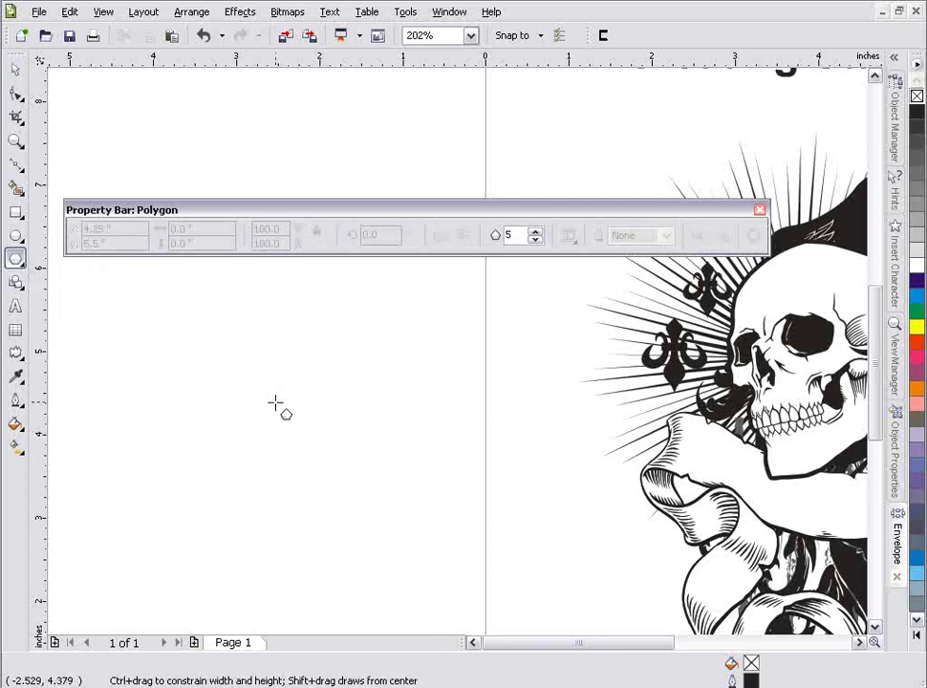
pyautogui.moveTo(216, 342); pyautogui.dragTo(332, 456)
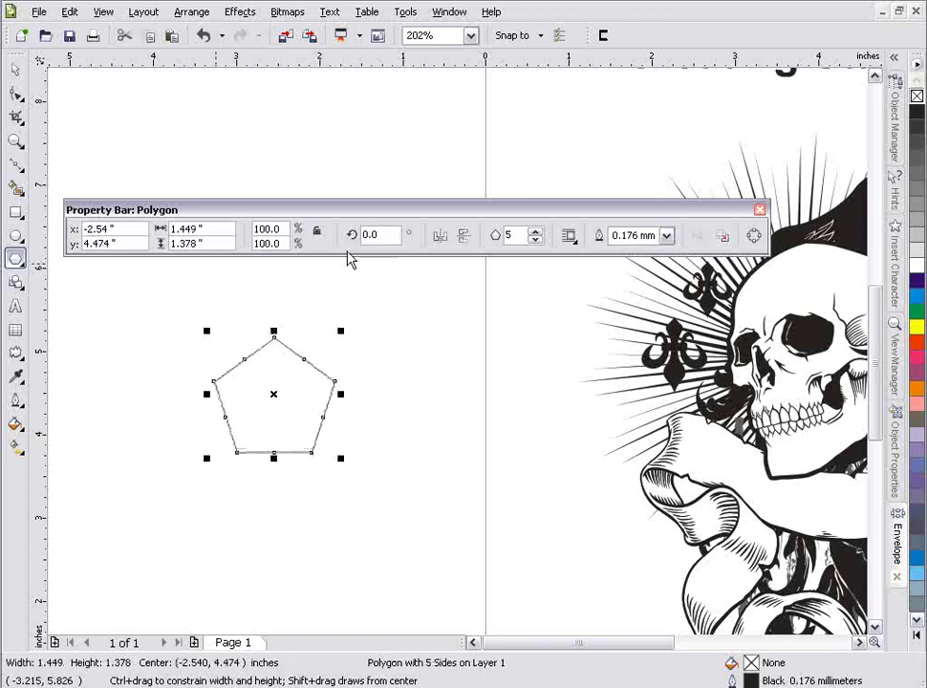
pyautogui.click(535, 240)
pyautogui.click(535, 240)
pyautogui.click(16, 141)
pyautogui.moveTo(199, 322); pyautogui.dragTo(403, 503)
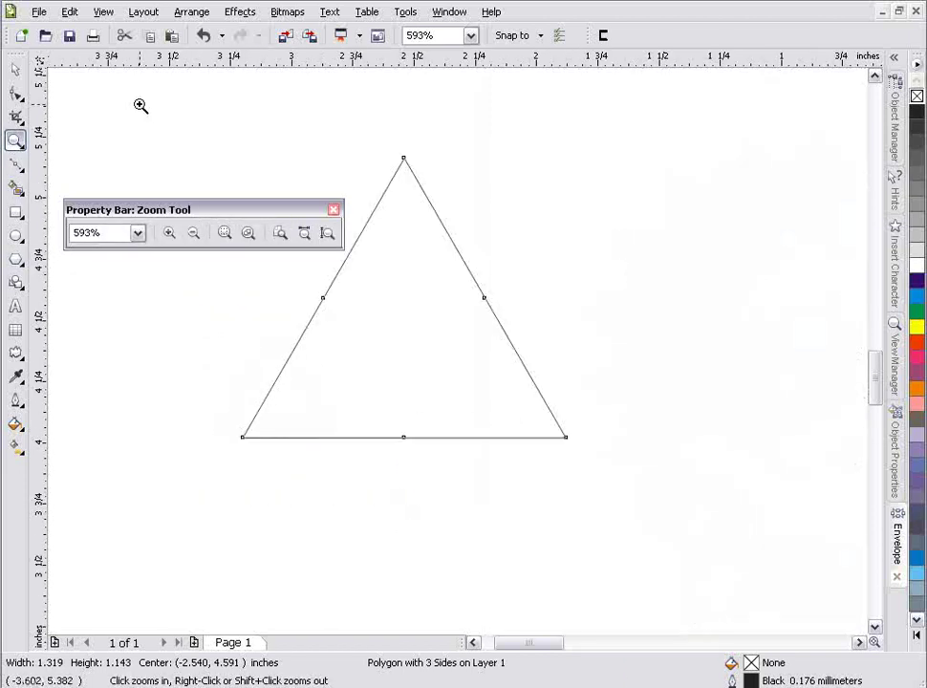
# Drag the triangle's side nodes inward to form a three-pointed star, and lower the floating property bar.
pyautogui.click(16, 94)
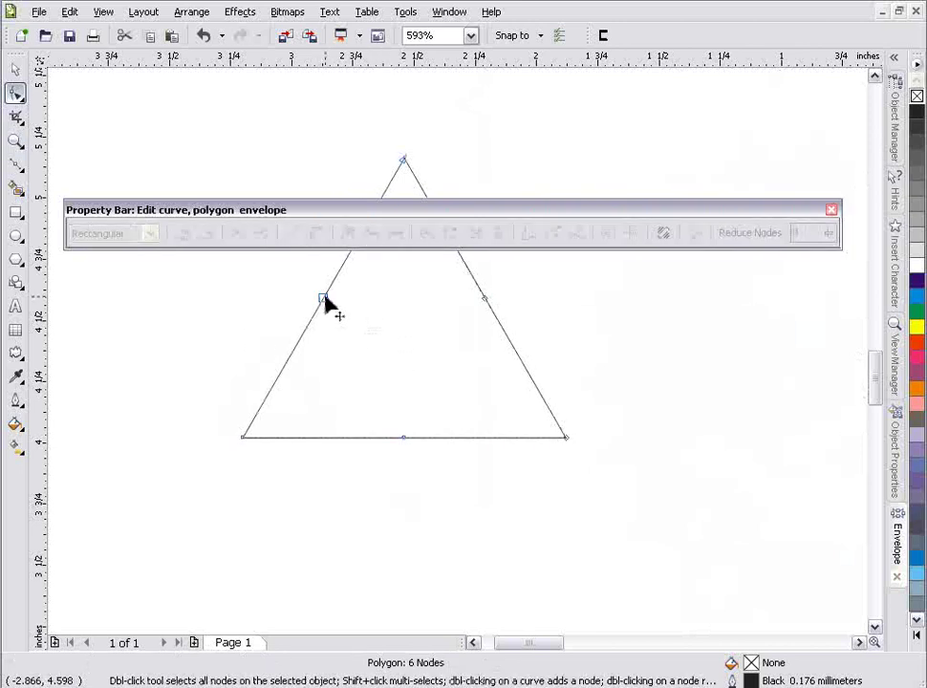
pyautogui.moveTo(324, 300); pyautogui.dragTo(387, 336)
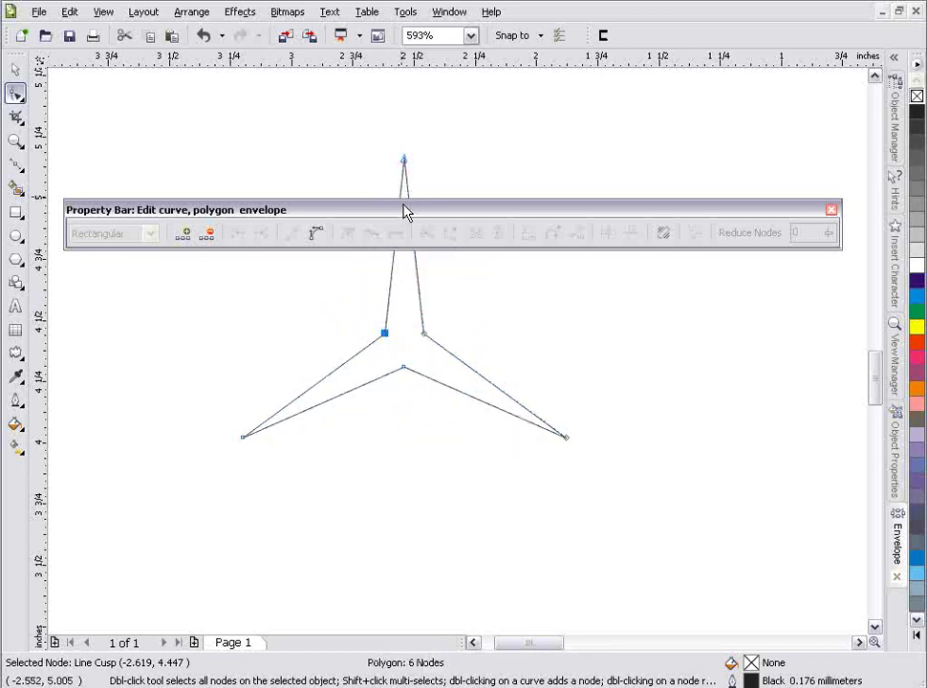
pyautogui.moveTo(403, 215); pyautogui.dragTo(414, 491)
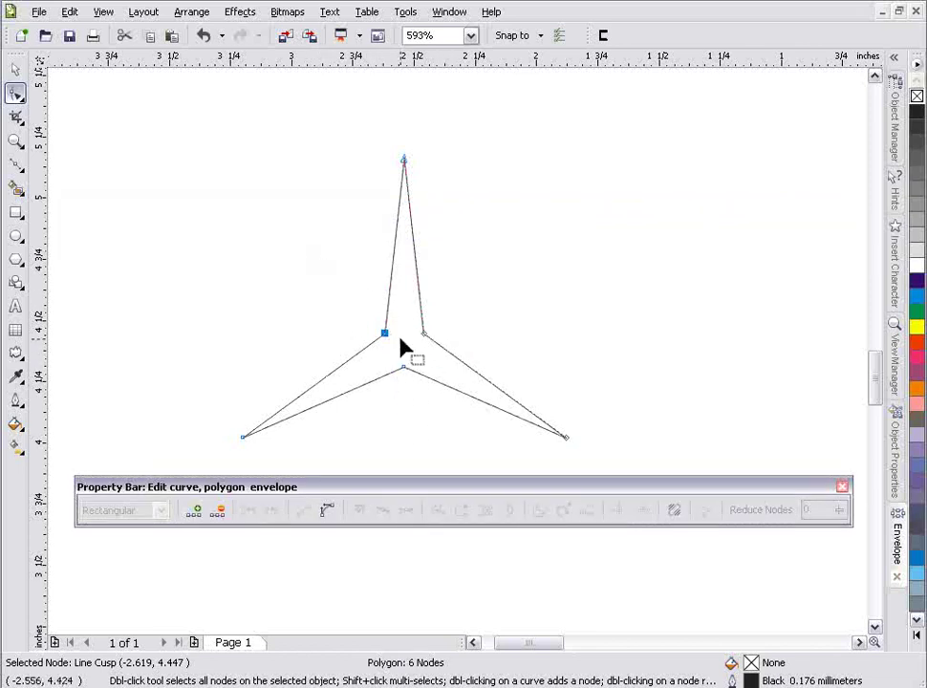
# Add two narrow side spikes on the upper arm by inserting nodes and pulling them down.
pyautogui.doubleClick(396, 232)
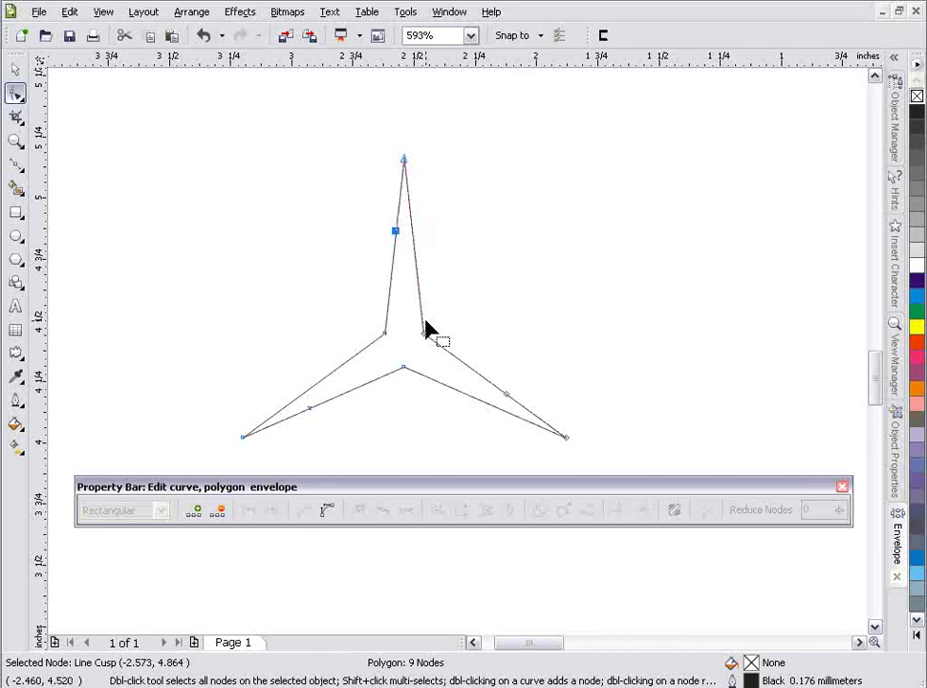
pyautogui.doubleClick(393, 254)
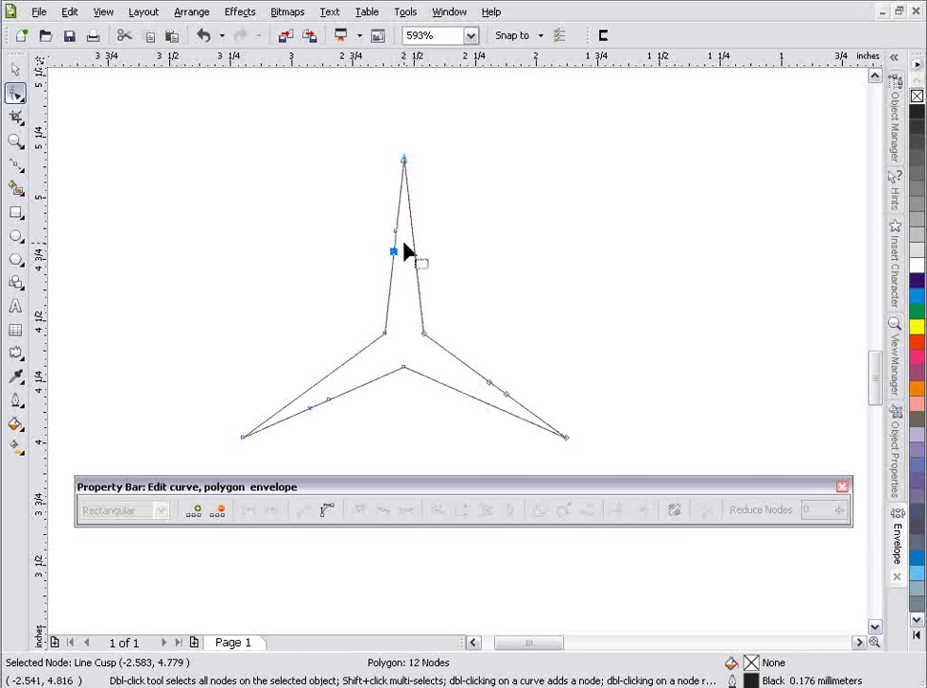
pyautogui.moveTo(403, 242); pyautogui.dragTo(402, 337)
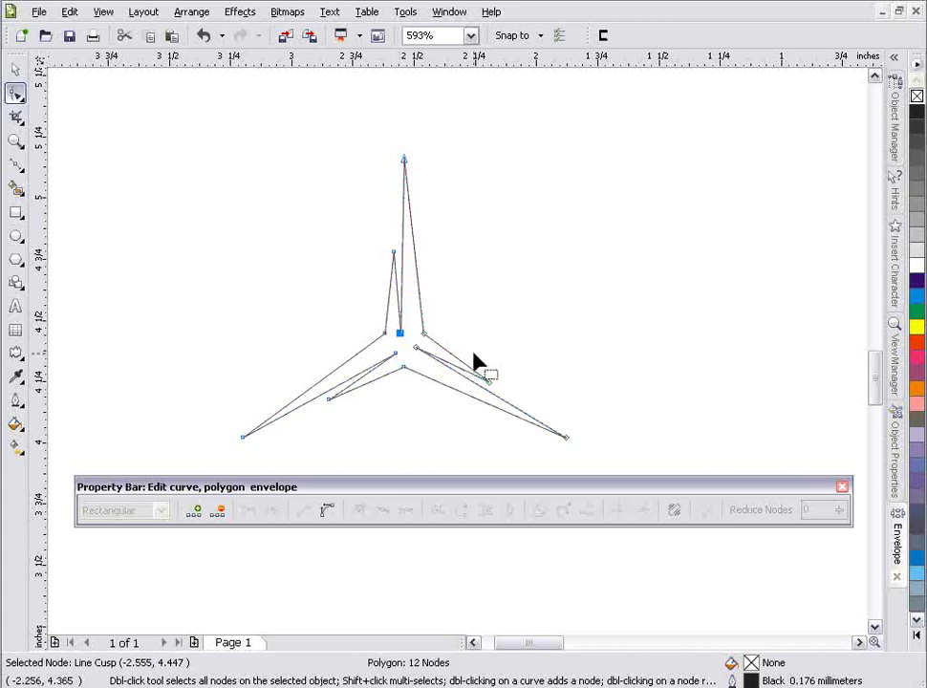
pyautogui.doubleClick(415, 250)
pyautogui.moveTo(416, 253); pyautogui.dragTo(419, 258)
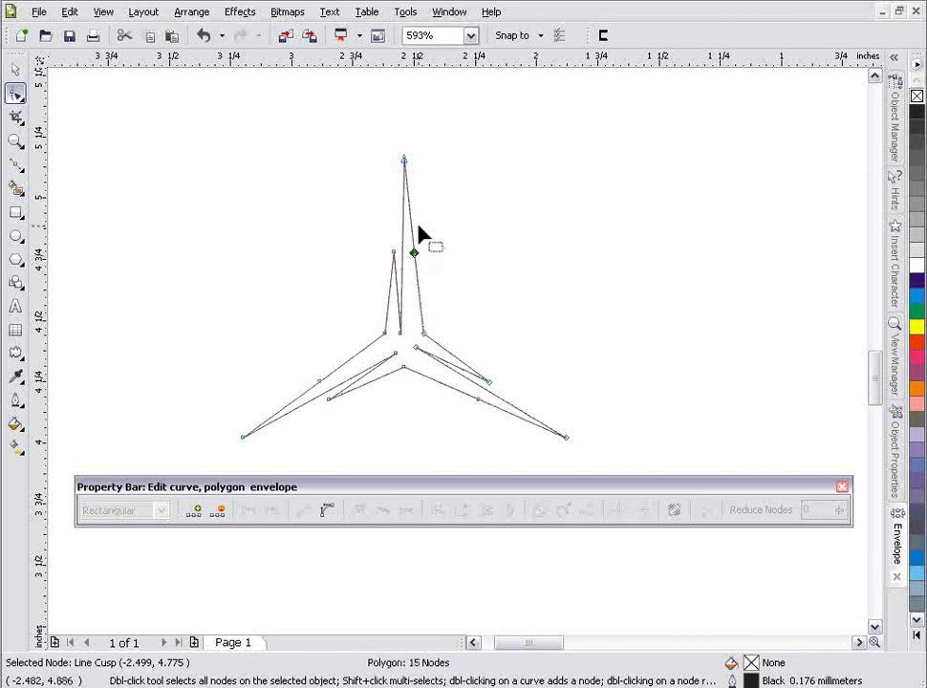
pyautogui.doubleClick(412, 230)
pyautogui.moveTo(411, 231); pyautogui.dragTo(398, 333)
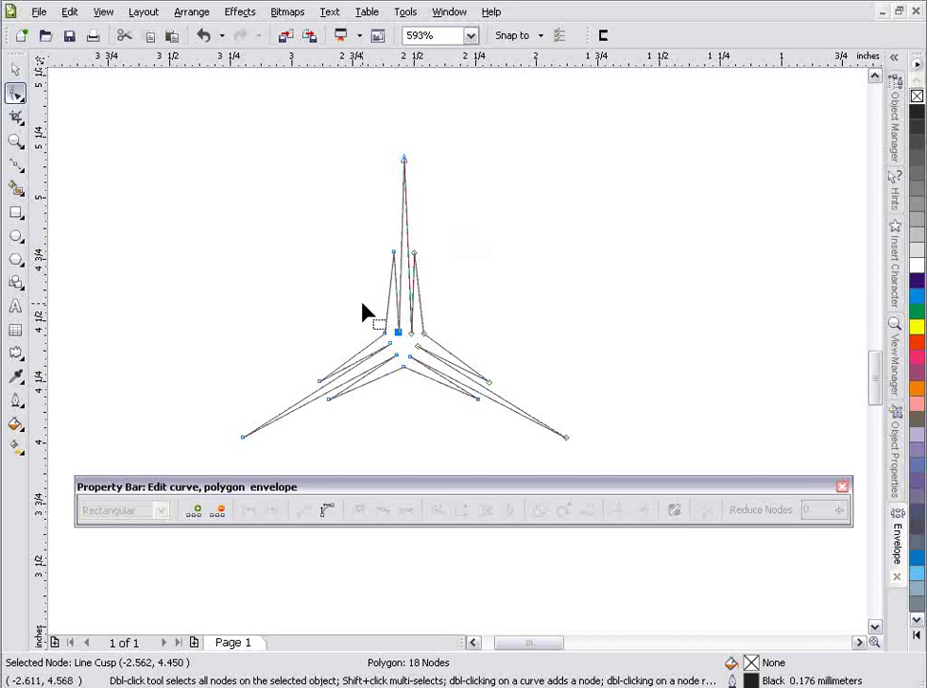
# Zoom in on the star's centre and add a narrow spike along the left arm's edge.
pyautogui.click(16, 140)
pyautogui.moveTo(298, 156); pyautogui.dragTo(606, 441)
pyautogui.click(16, 93)
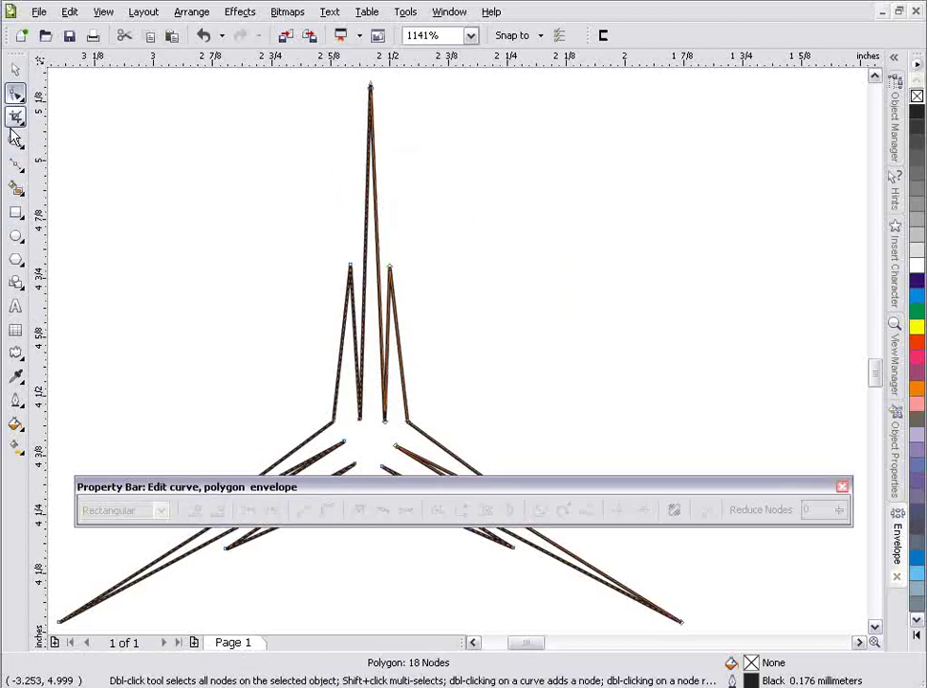
pyautogui.doubleClick(339, 360)
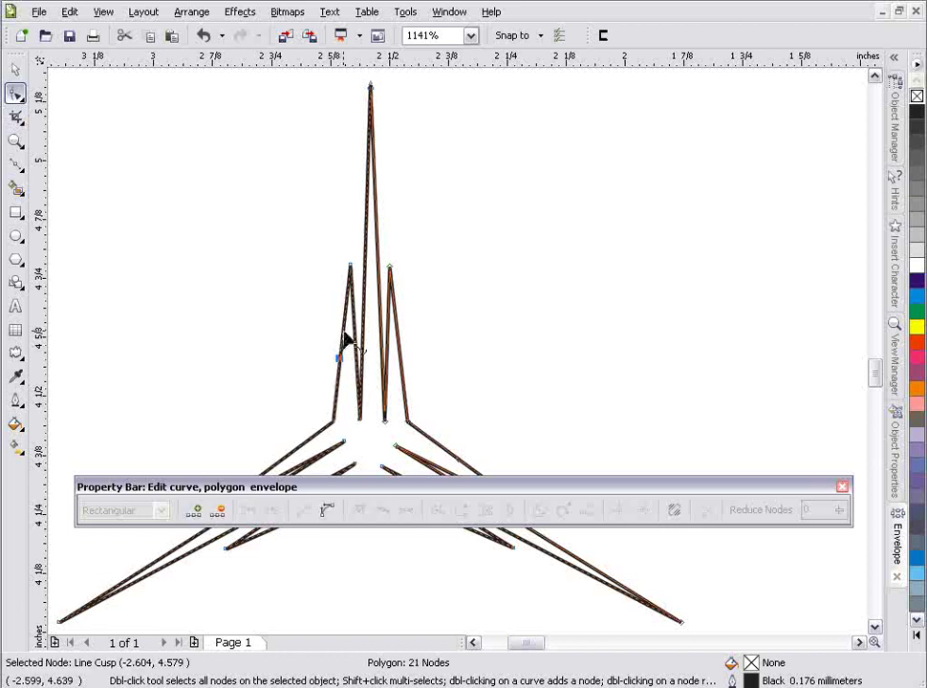
pyautogui.doubleClick(342, 332)
pyautogui.moveTo(344, 333); pyautogui.dragTo(348, 426)
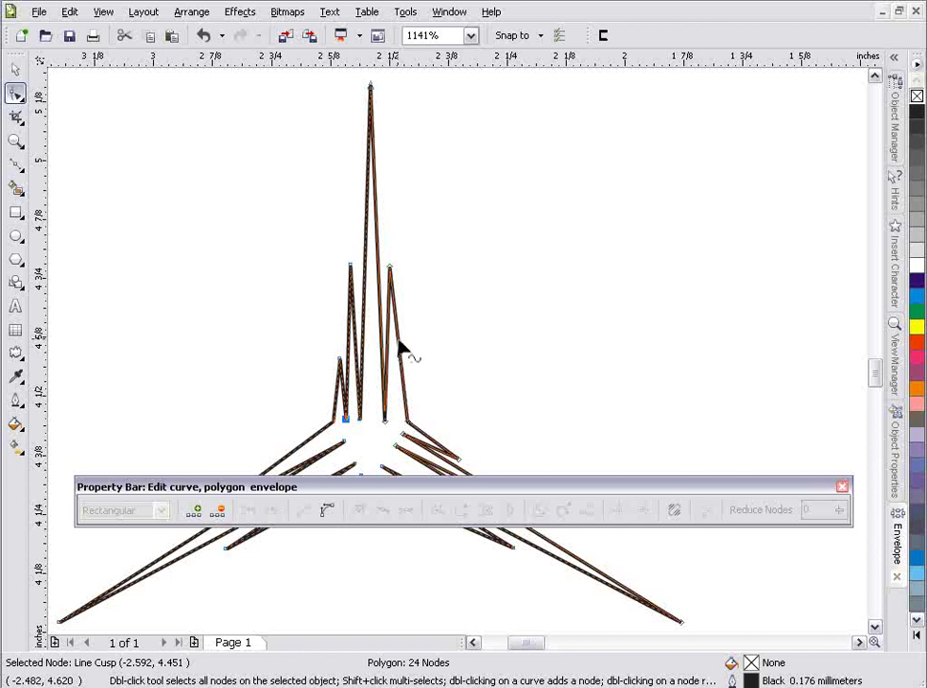
# Add another narrow spike along the right arm's edge.
pyautogui.doubleClick(400, 359)
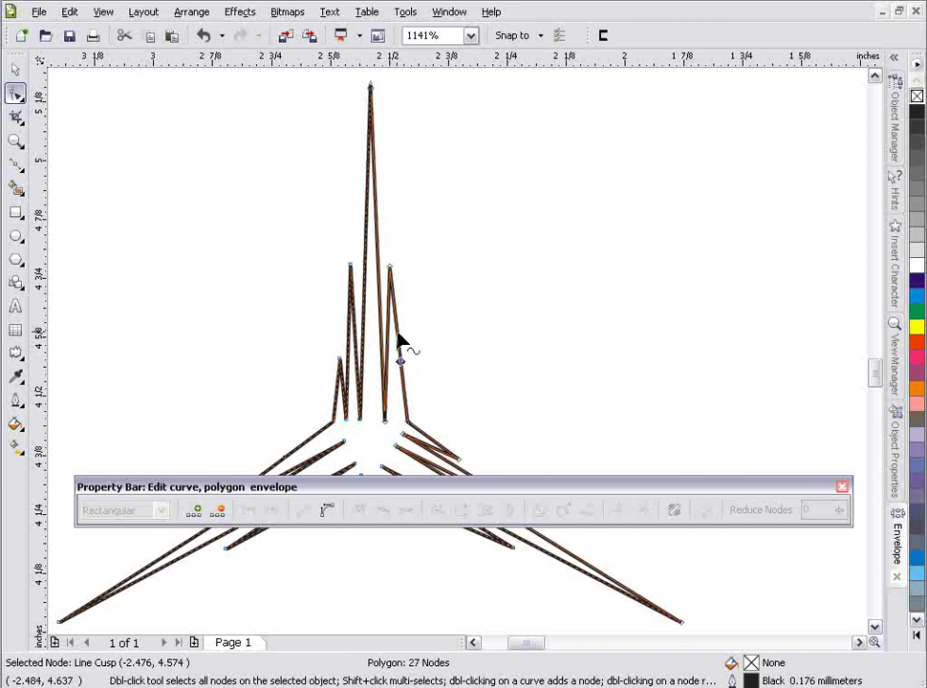
pyautogui.click(400, 342)
pyautogui.doubleClick(397, 335)
pyautogui.moveTo(396, 336); pyautogui.dragTo(365, 428)
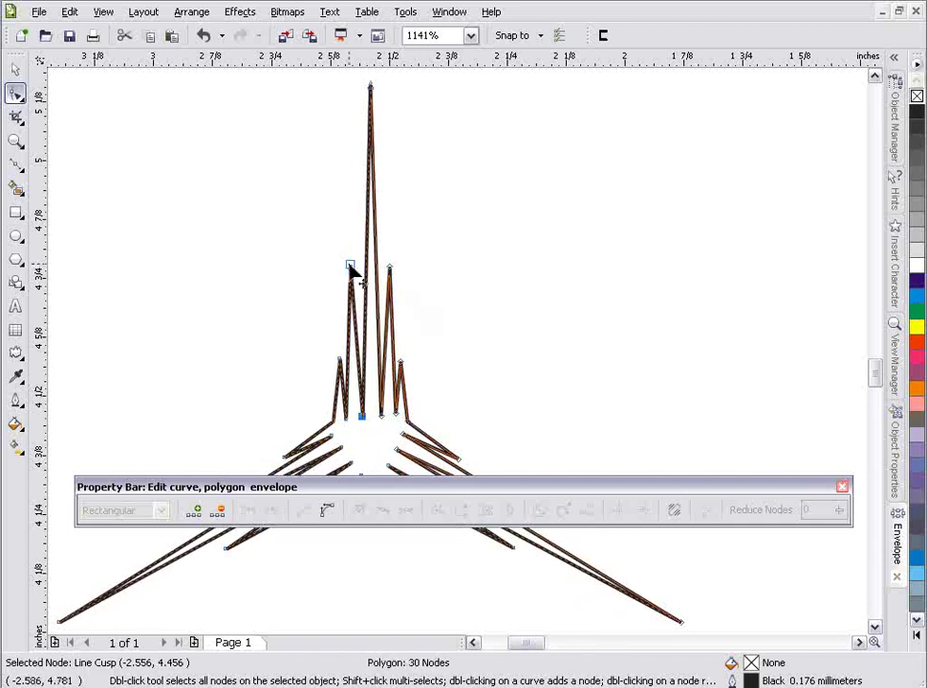
# Stretch four secondary spike tips outward into long rays and place a horizontal guide at the tips.
pyautogui.moveTo(350, 268); pyautogui.dragTo(329, 115)
pyautogui.moveTo(390, 269); pyautogui.dragTo(411, 112)
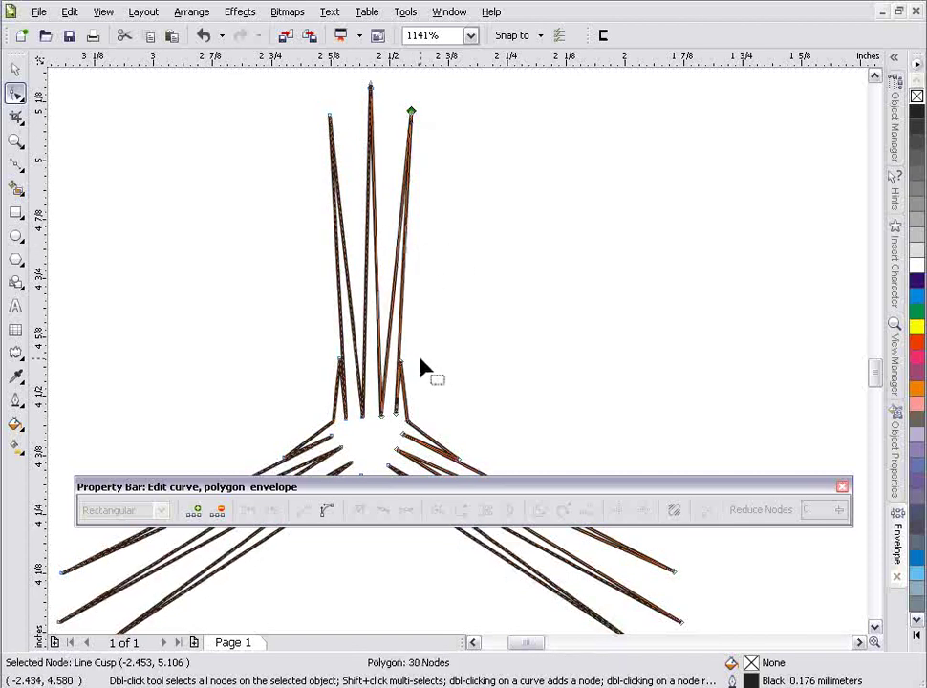
pyautogui.moveTo(401, 367); pyautogui.dragTo(439, 188)
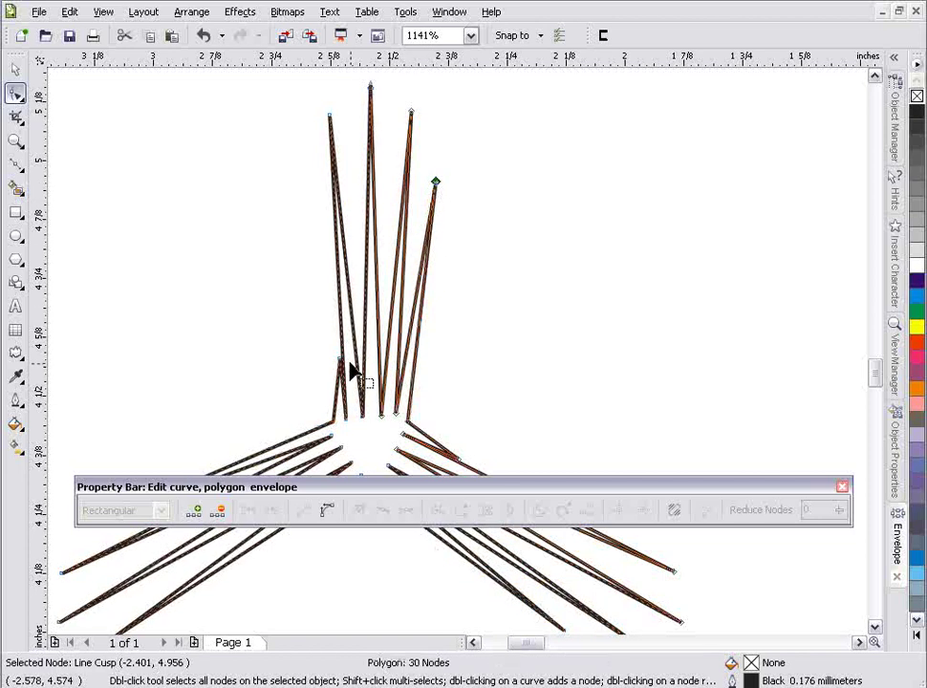
pyautogui.moveTo(341, 364); pyautogui.dragTo(304, 185)
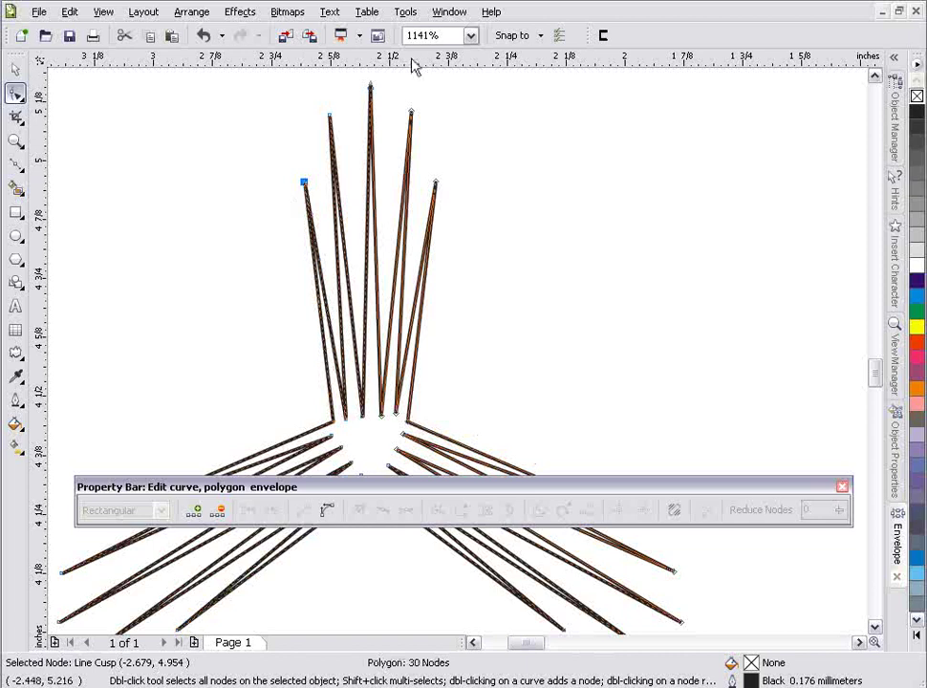
pyautogui.moveTo(404, 55); pyautogui.dragTo(407, 180)
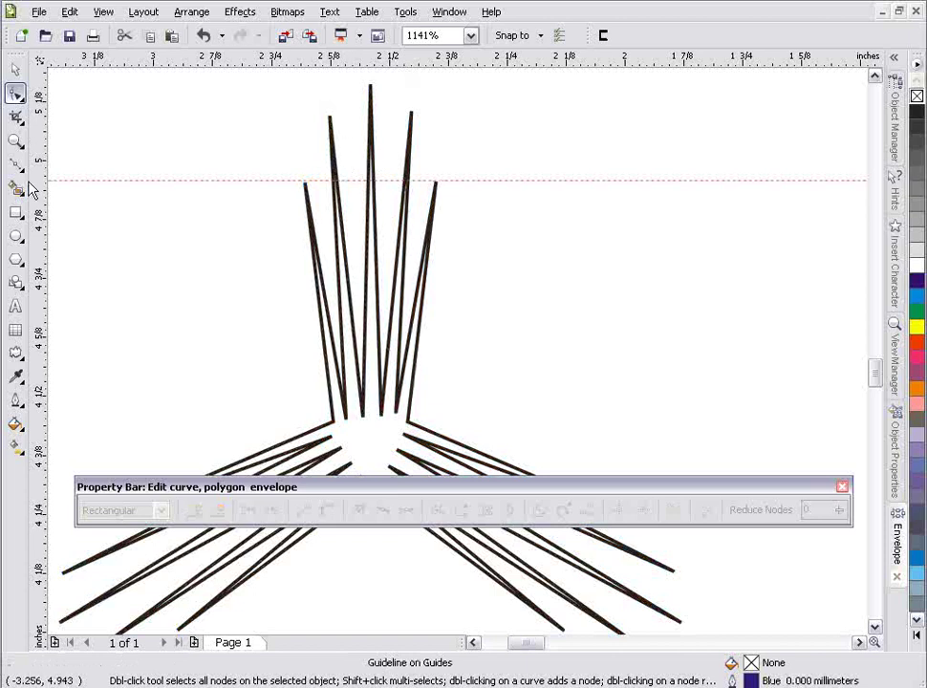
# Zoom out to the whole starburst and move the polygon settings bar above the drawing area.
pyautogui.click(16, 140)
pyautogui.rightClick(421, 455)
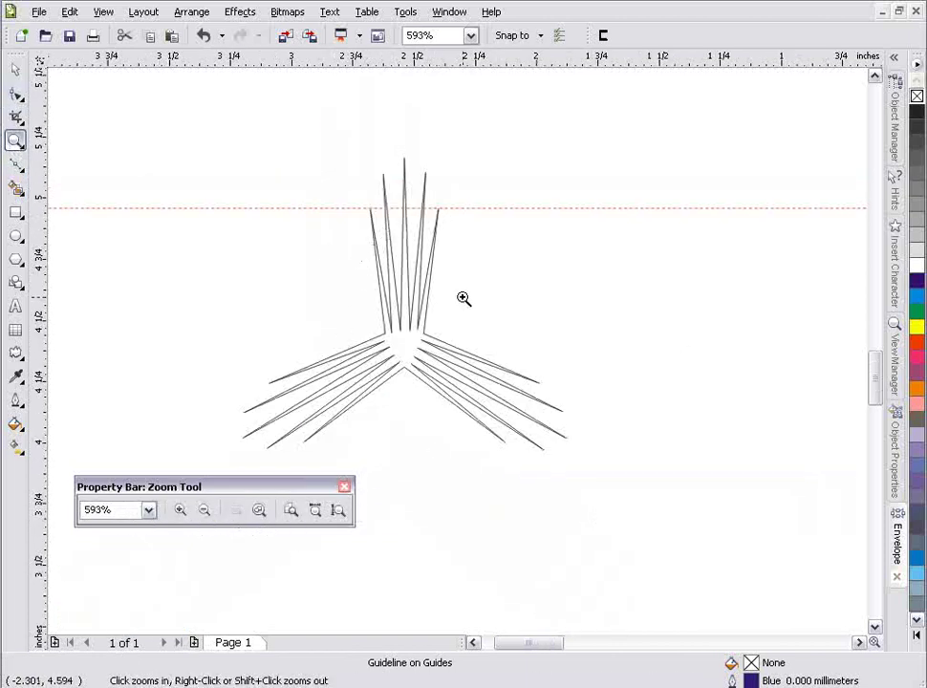
pyautogui.click(15, 259)
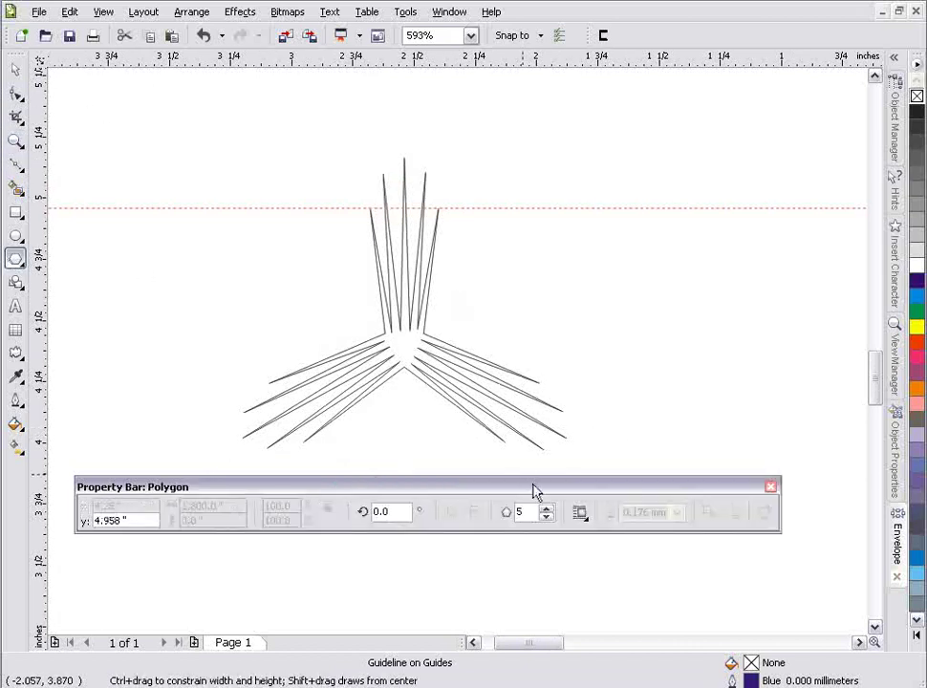
pyautogui.moveTo(534, 494); pyautogui.dragTo(470, 37)
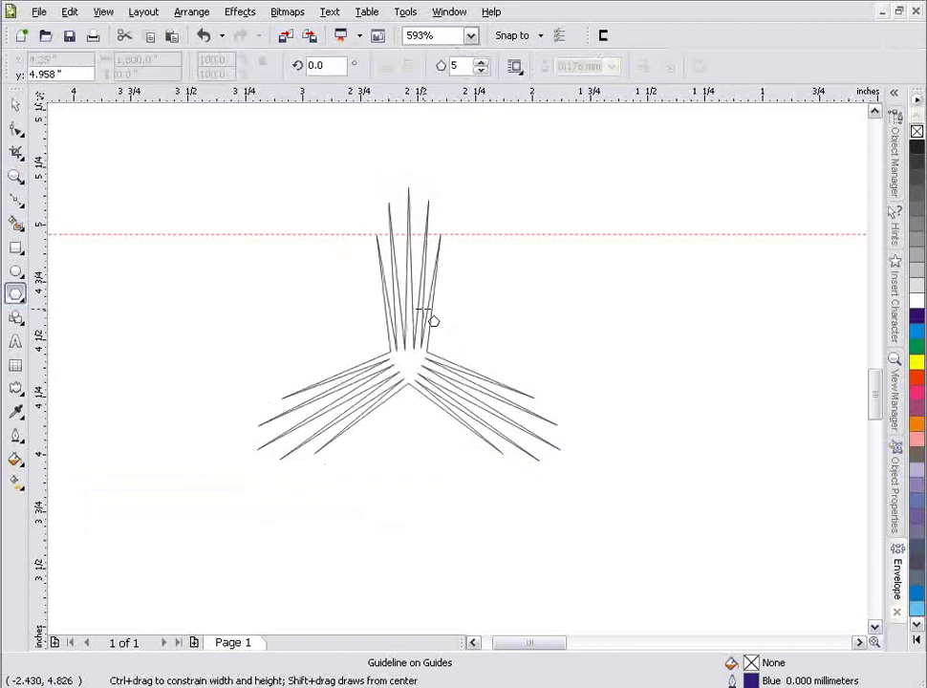
pyautogui.click(481, 62)
pyautogui.click(481, 62)
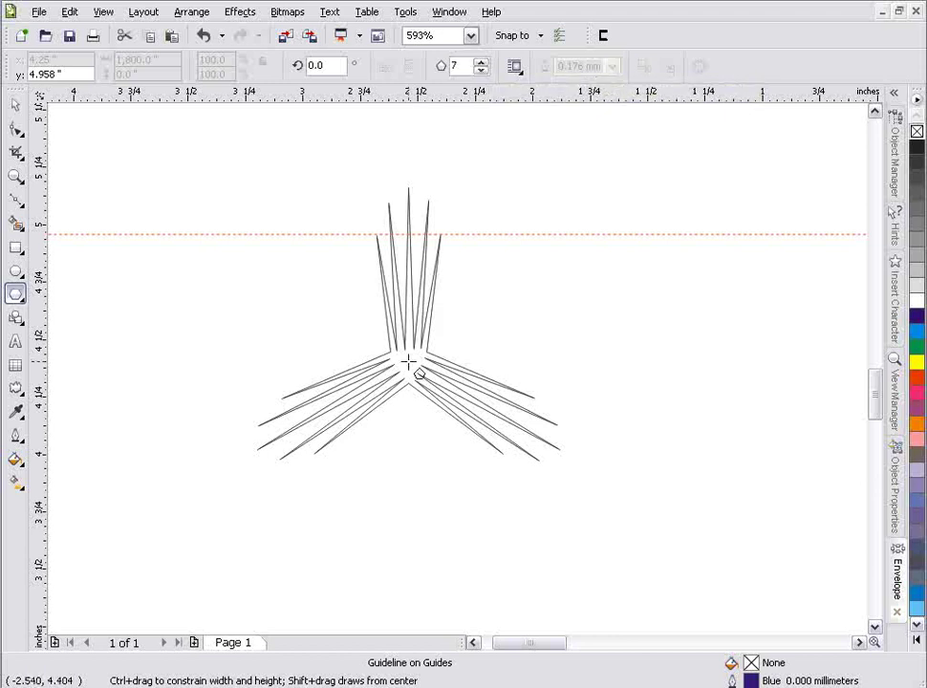
# Select the spiky star polygon and raise its sides to 9.
pyautogui.click(17, 103)
pyautogui.click(398, 377)
pyautogui.click(398, 378)
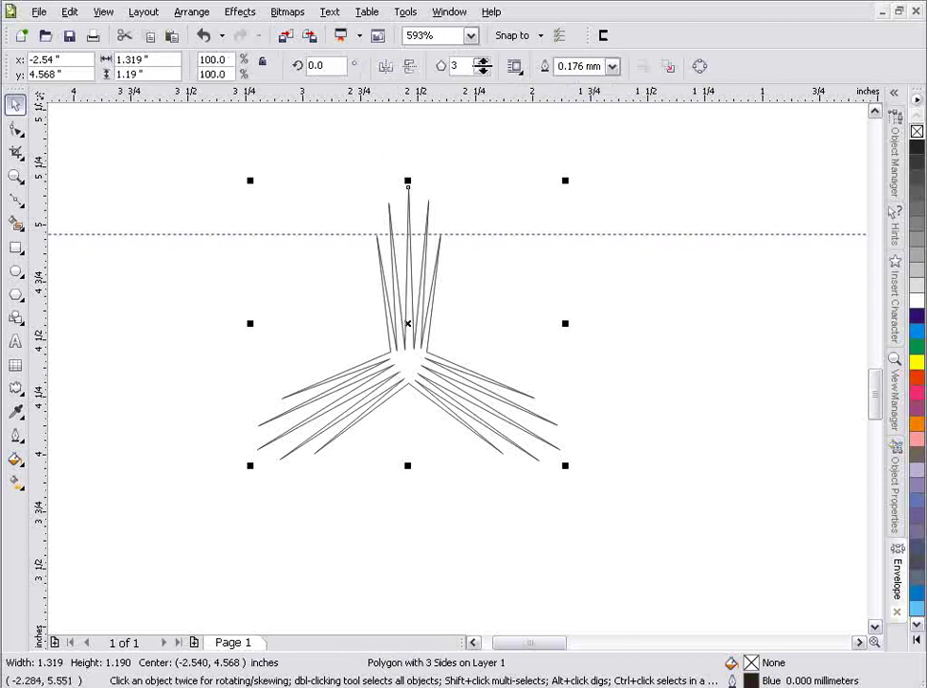
pyautogui.click(482, 61)
pyautogui.click(482, 61)
pyautogui.click(482, 61)
pyautogui.click(482, 61)
pyautogui.click(482, 61)
pyautogui.click(482, 62)
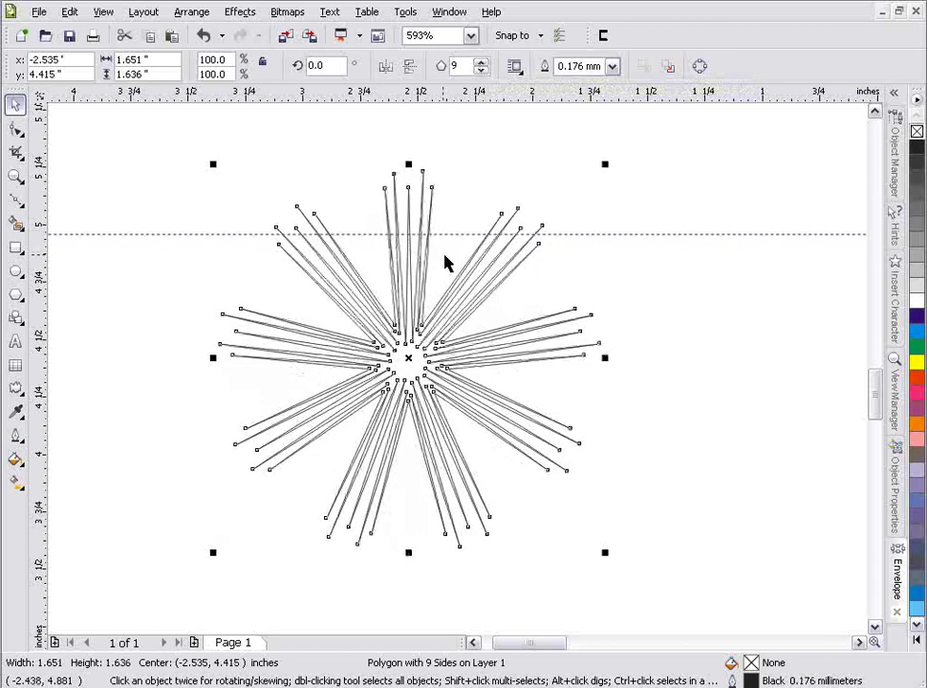
# Fill the star solid black, remove its outline, and raise it to 13 points.
pyautogui.click(919, 151)
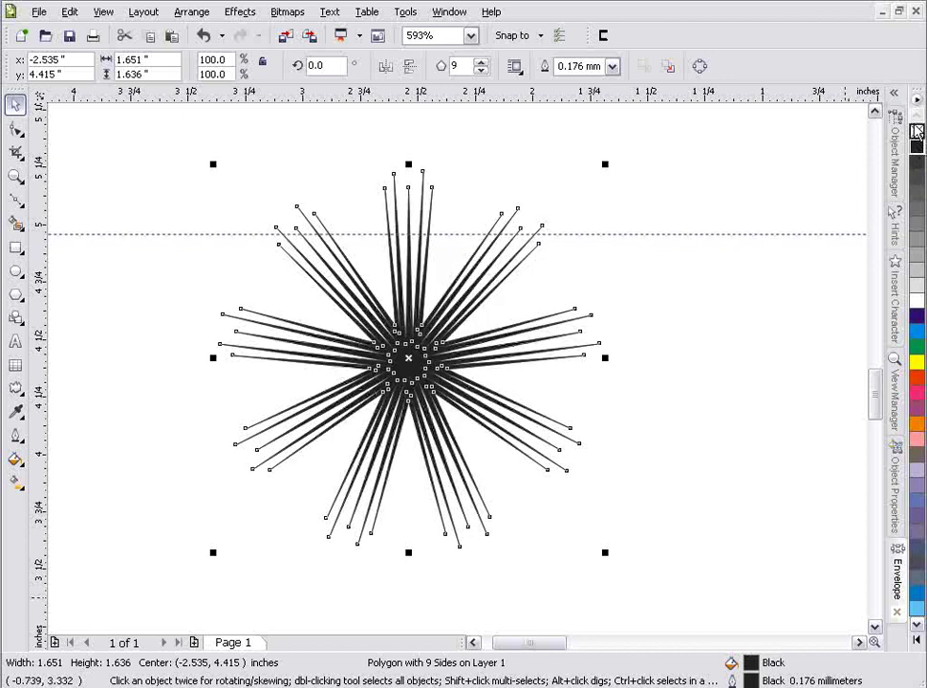
pyautogui.rightClick(917, 132)
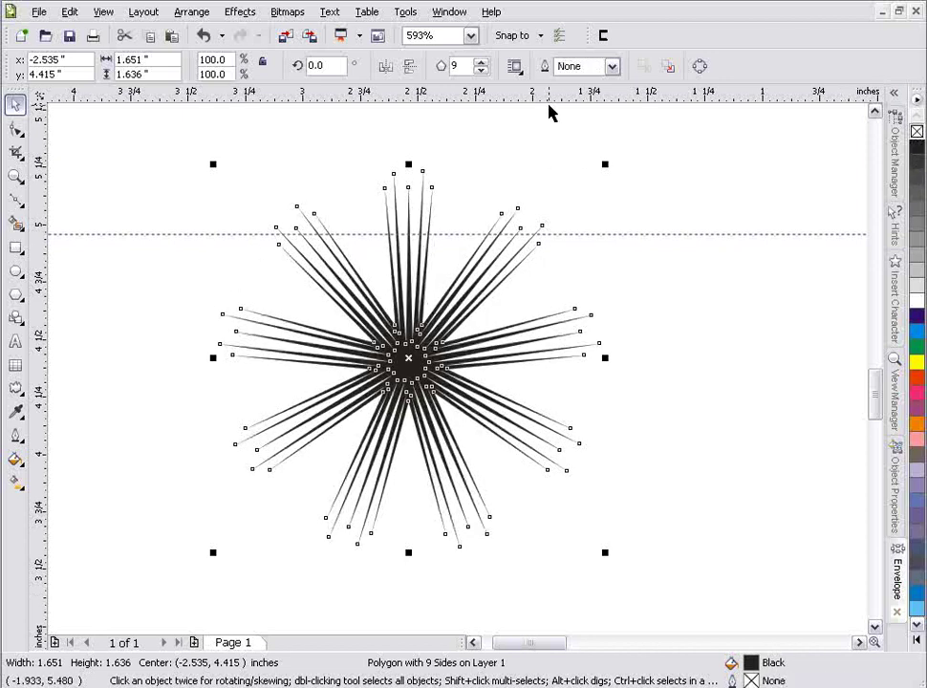
pyautogui.click(481, 62)
pyautogui.click(480, 62)
pyautogui.click(481, 62)
pyautogui.click(481, 62)
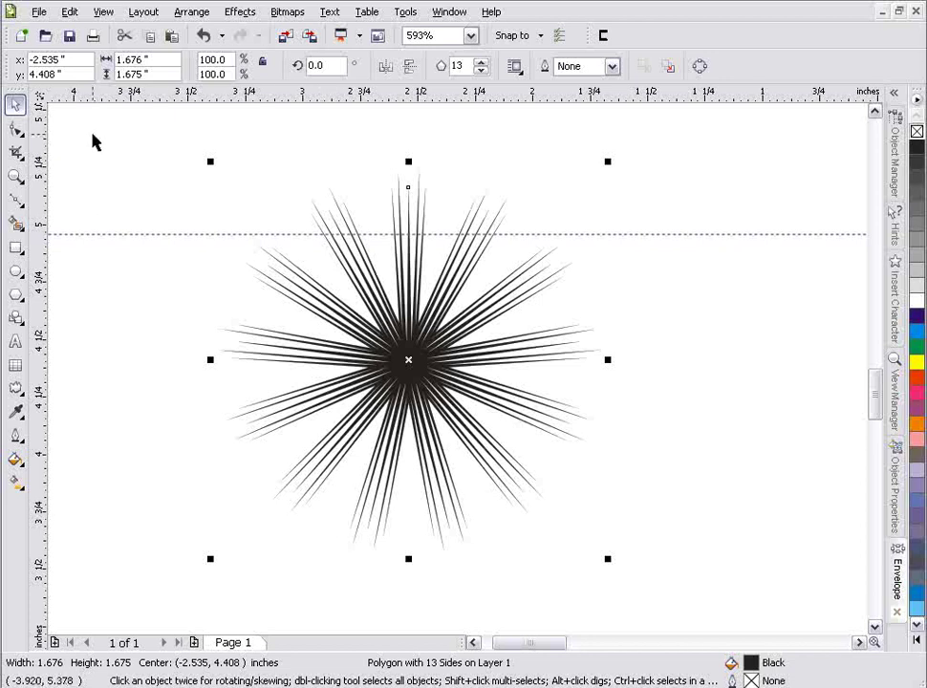
# Zoom in on the upper-left rays and drag five spike tips to new positions.
pyautogui.click(15, 176)
pyautogui.moveTo(190, 170); pyautogui.dragTo(476, 416)
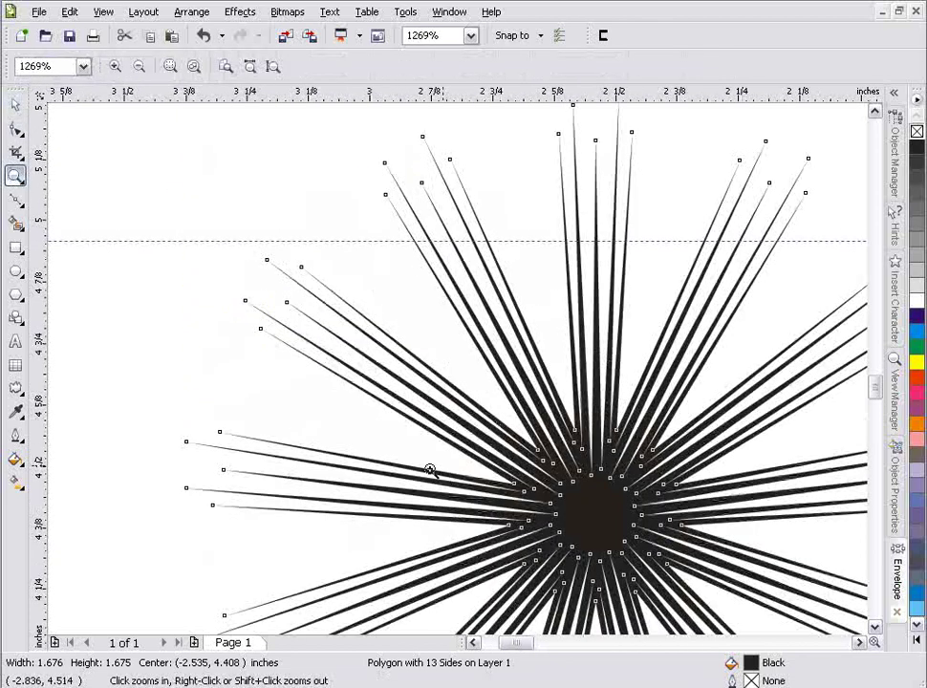
pyautogui.click(15, 128)
pyautogui.click(287, 303)
pyautogui.moveTo(288, 306); pyautogui.dragTo(223, 264)
pyautogui.moveTo(263, 333); pyautogui.dragTo(254, 361)
pyautogui.moveTo(222, 437); pyautogui.dragTo(241, 405)
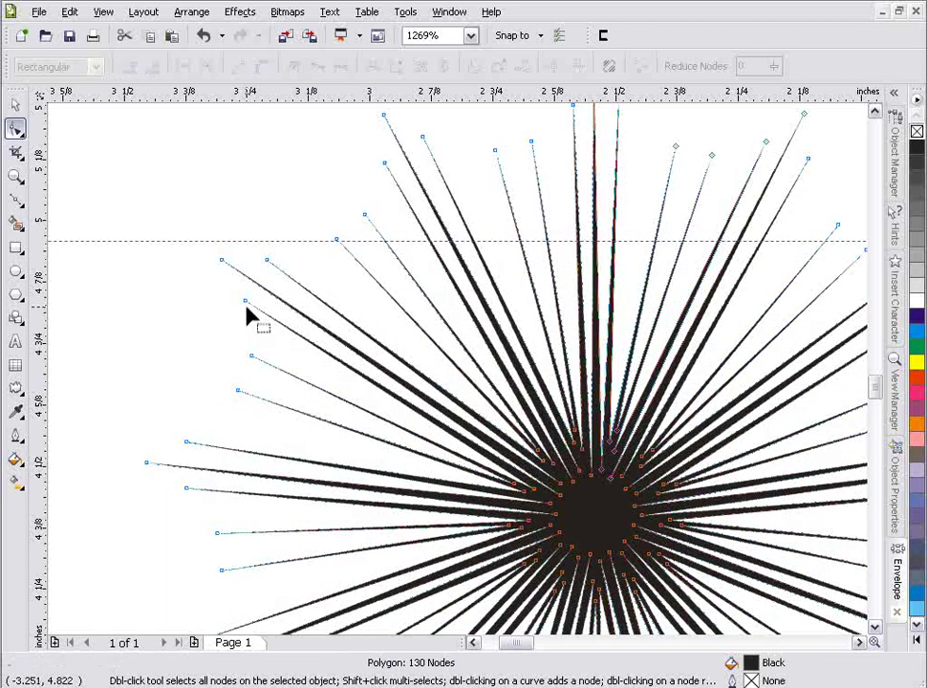
pyautogui.moveTo(246, 304); pyautogui.dragTo(237, 321)
pyautogui.moveTo(187, 443); pyautogui.dragTo(202, 421)
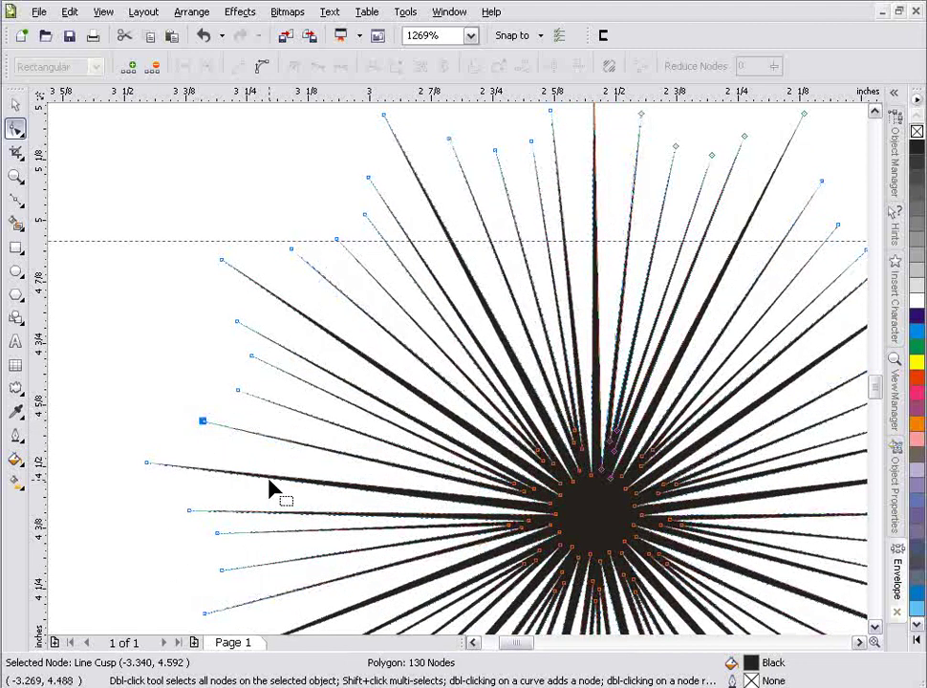
# Zoom in on the star's centre and shift four inner nodes slightly.
pyautogui.click(14, 178)
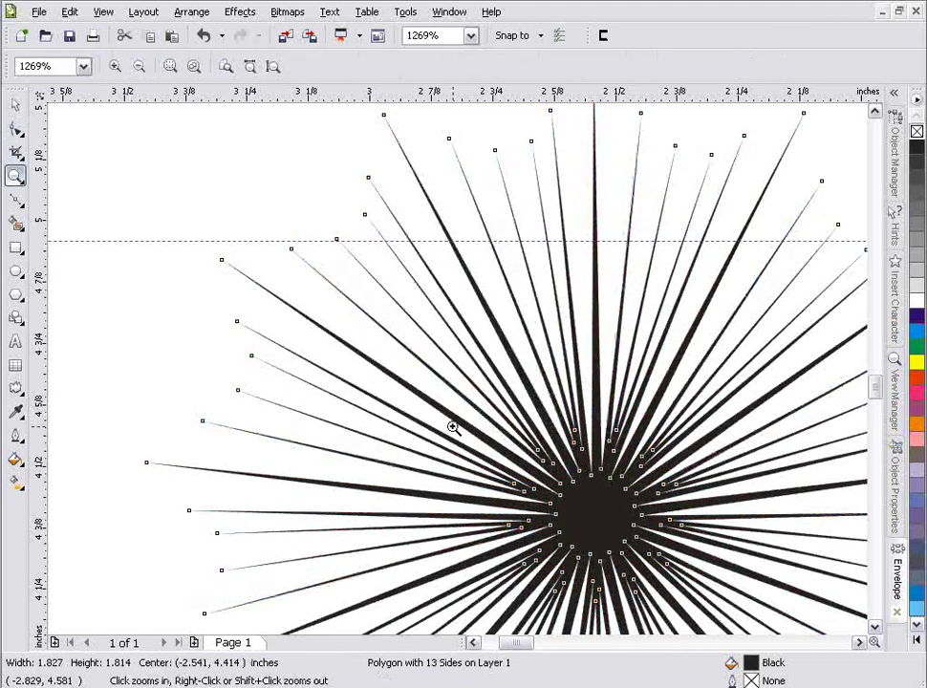
pyautogui.moveTo(452, 420); pyautogui.dragTo(617, 549)
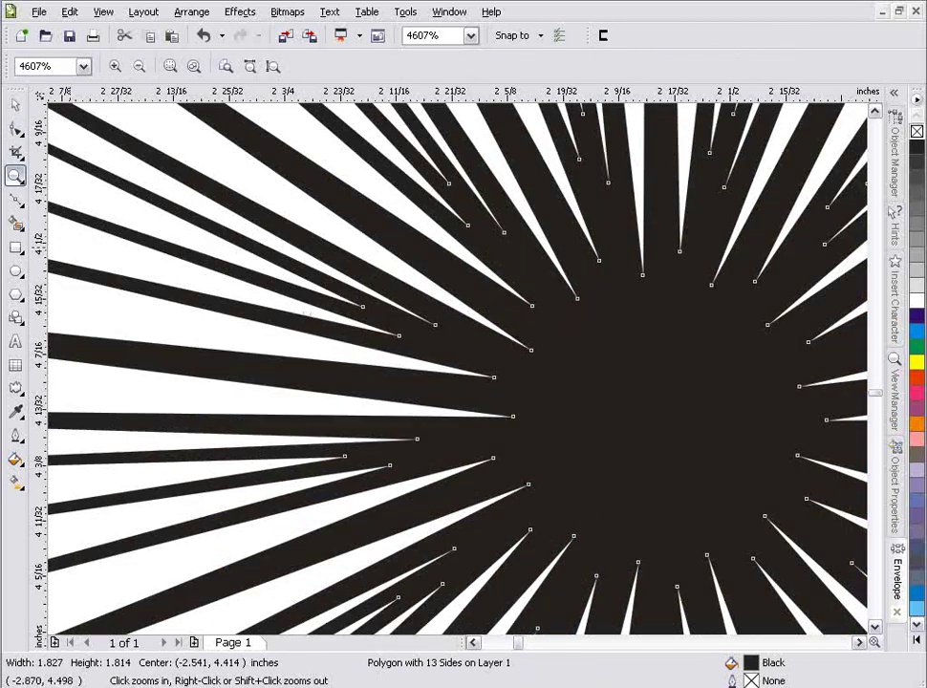
pyautogui.click(15, 127)
pyautogui.moveTo(403, 339); pyautogui.dragTo(439, 350)
pyautogui.moveTo(493, 377); pyautogui.dragTo(519, 388)
pyautogui.moveTo(364, 307); pyautogui.dragTo(364, 308)
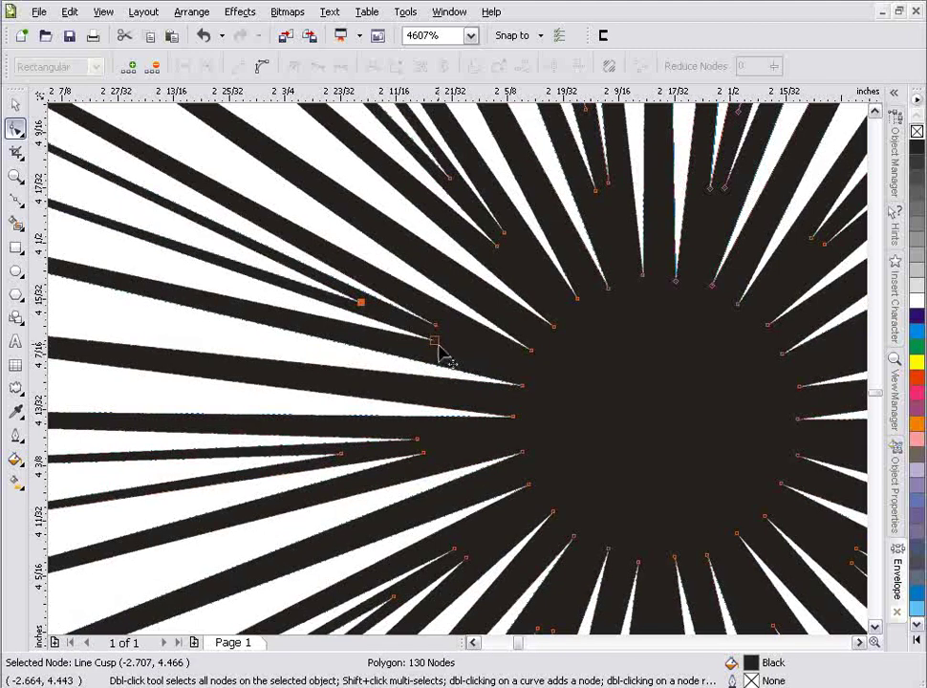
pyautogui.moveTo(439, 350); pyautogui.dragTo(440, 356)
# Zoom out slightly and fine-tune four more spike tips, mostly moving them downward.
pyautogui.click(16, 176)
pyautogui.scroll(-3, 497, 393)
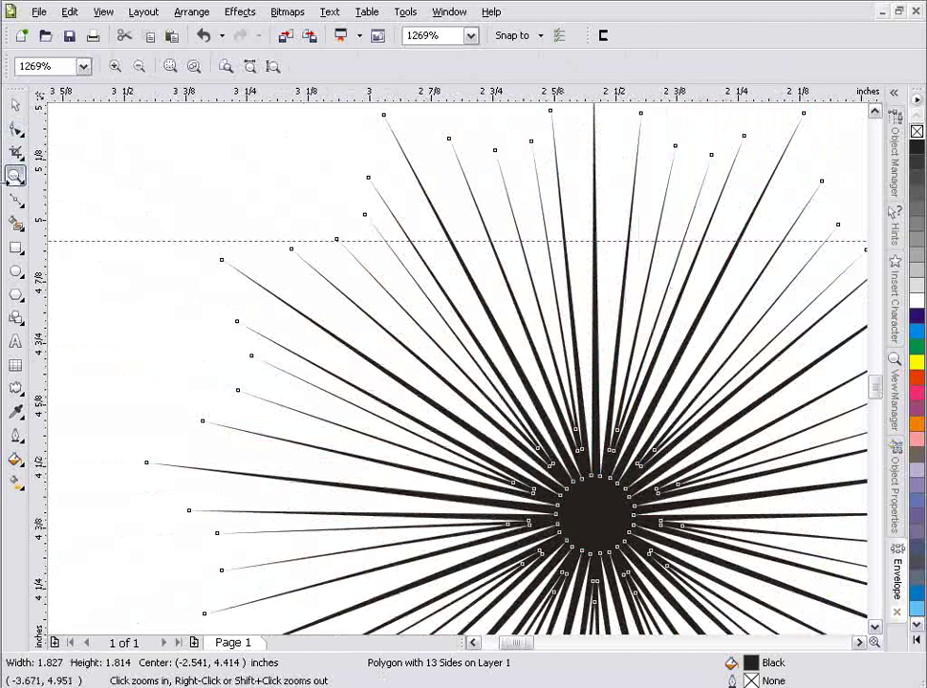
pyautogui.click(15, 128)
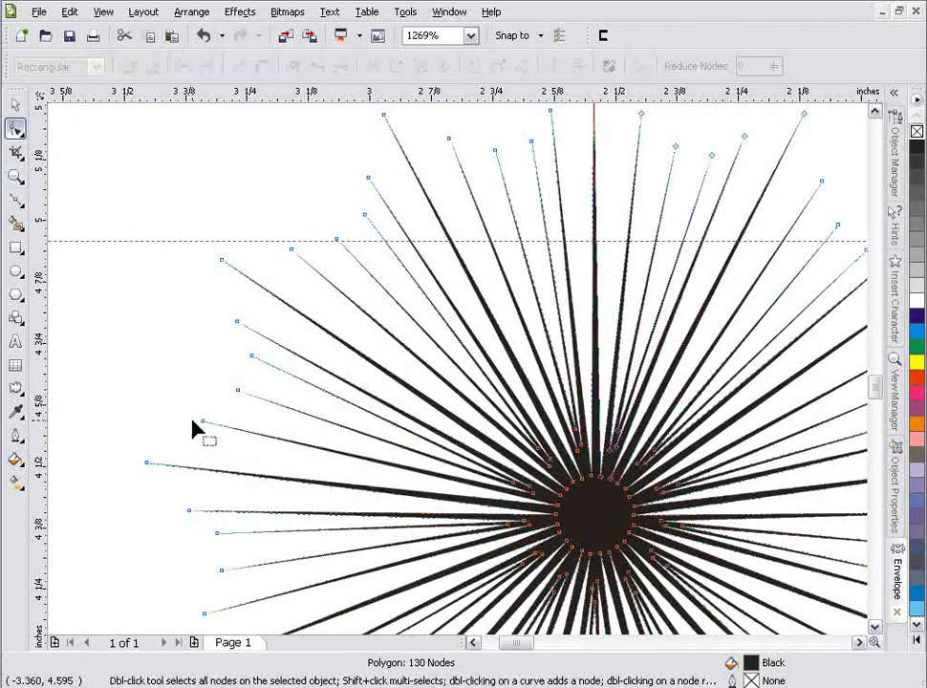
pyautogui.moveTo(204, 428); pyautogui.dragTo(202, 440)
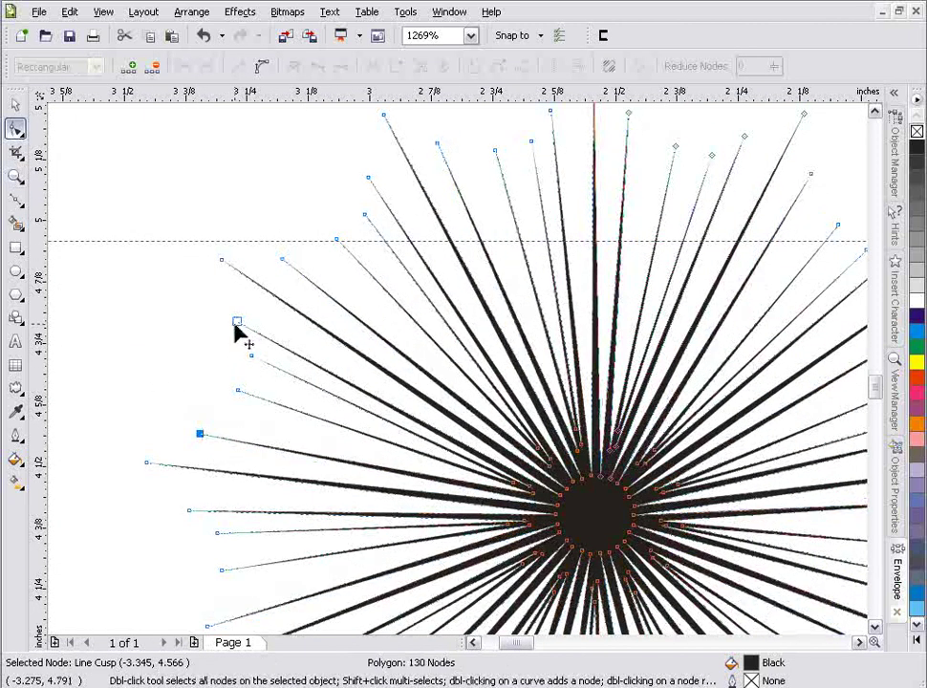
pyautogui.moveTo(236, 325); pyautogui.dragTo(235, 323)
pyautogui.click(238, 391)
pyautogui.moveTo(238, 393); pyautogui.dragTo(239, 409)
pyautogui.moveTo(249, 356); pyautogui.dragTo(250, 361)
pyautogui.click(15, 176)
# Zoom out and delete the skull artwork's old ray burst.
pyautogui.rightClick(487, 435)
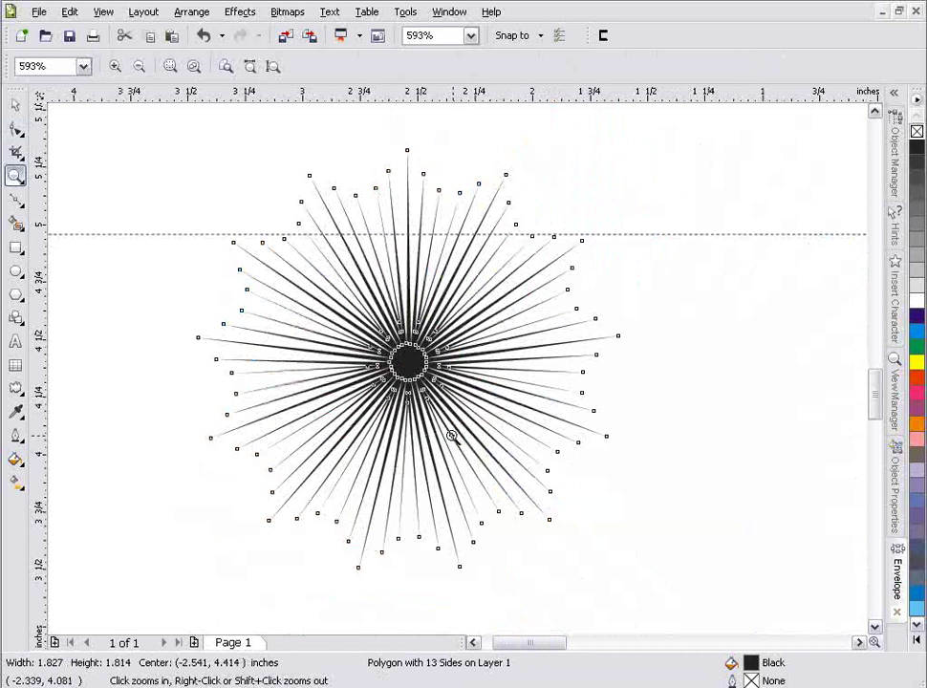
pyautogui.rightClick(466, 459)
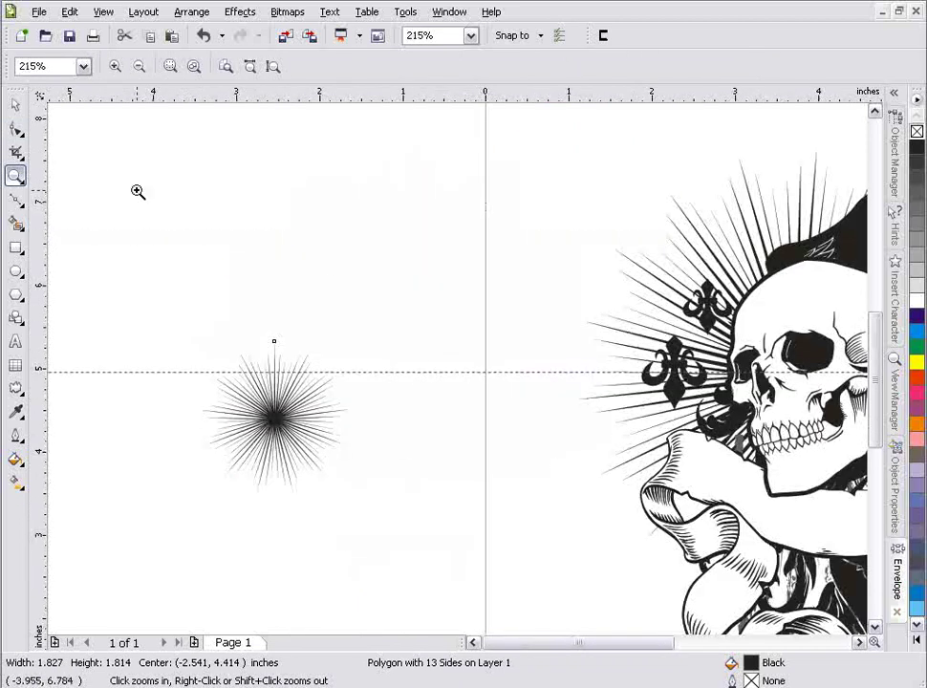
pyautogui.click(16, 103)
pyautogui.click(701, 241)
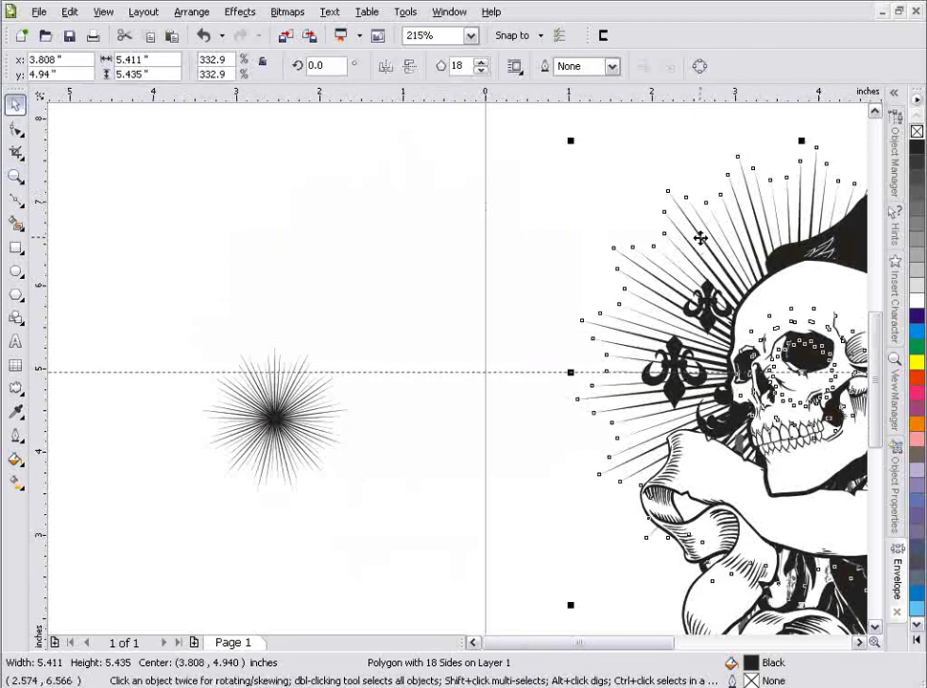
pyautogui.press('Delete')
# Move the starburst onto the page, enlarge it, and centre it over the skull.
pyautogui.click(16, 176)
pyautogui.rightClick(139, 261)
pyautogui.click(15, 104)
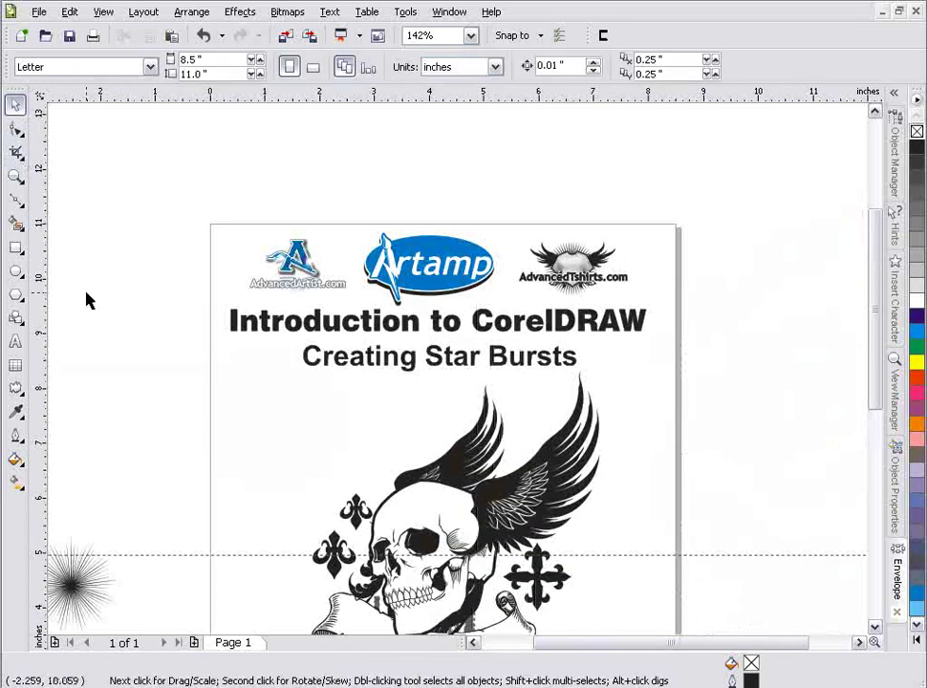
pyautogui.click(83, 599)
pyautogui.moveTo(82, 600); pyautogui.dragTo(325, 418)
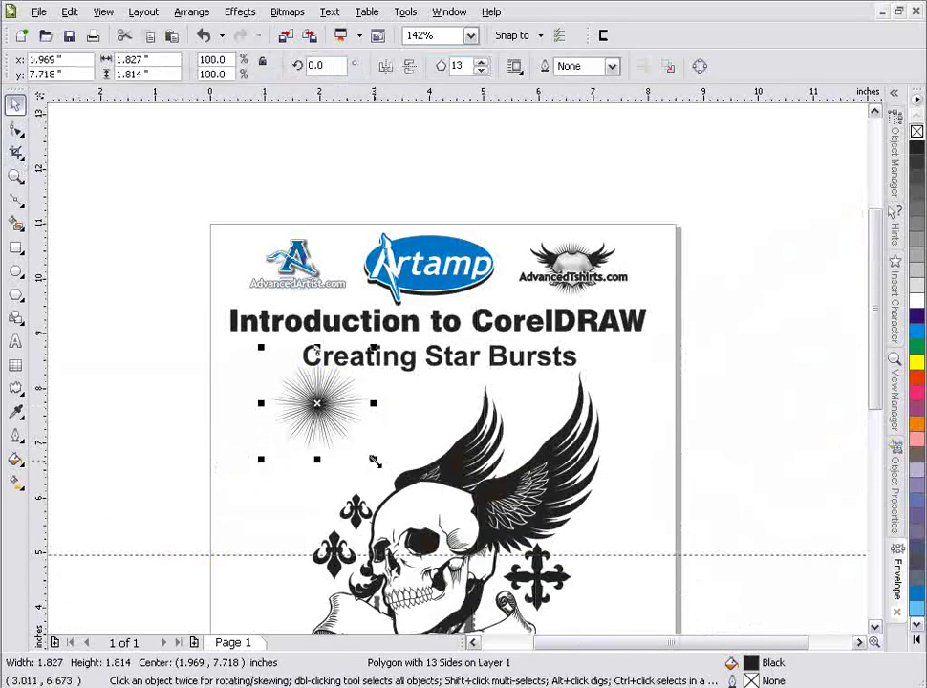
pyautogui.moveTo(375, 462); pyautogui.dragTo(574, 633)
pyautogui.moveTo(426, 330); pyautogui.dragTo(440, 370)
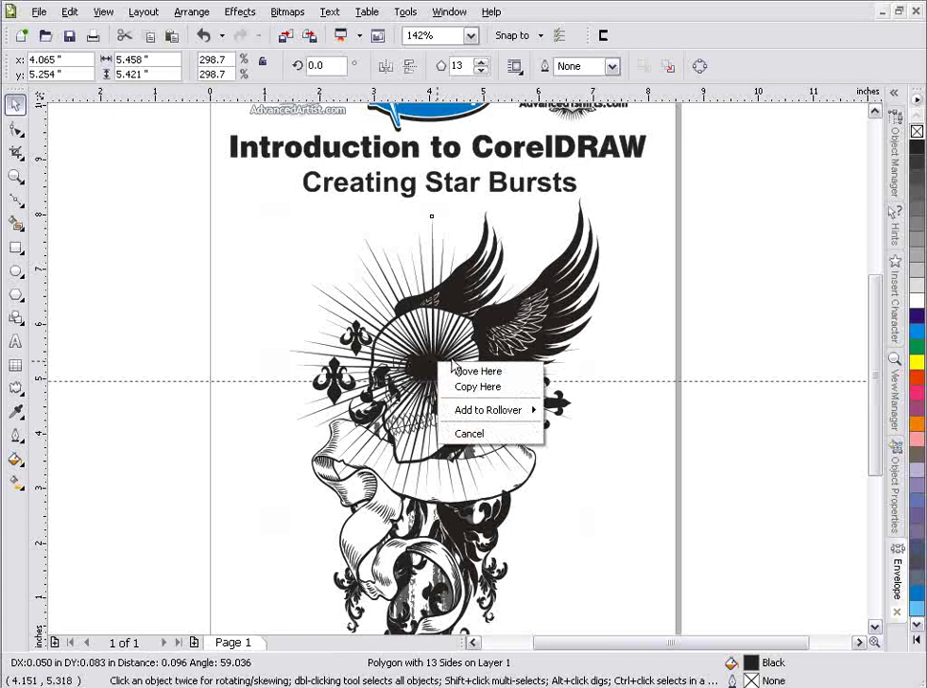
pyautogui.click(459, 371)
# Send the starburst To Back Of Page behind the skull, accepting the layer change.
pyautogui.rightClick(435, 361)
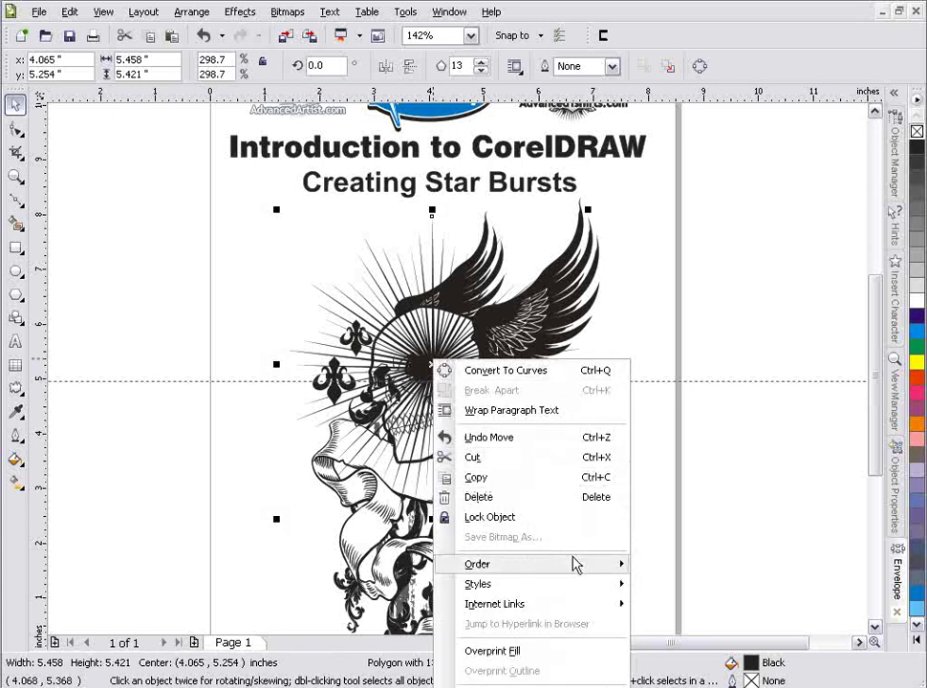
pyautogui.moveTo(577, 565)
pyautogui.click(714, 591)
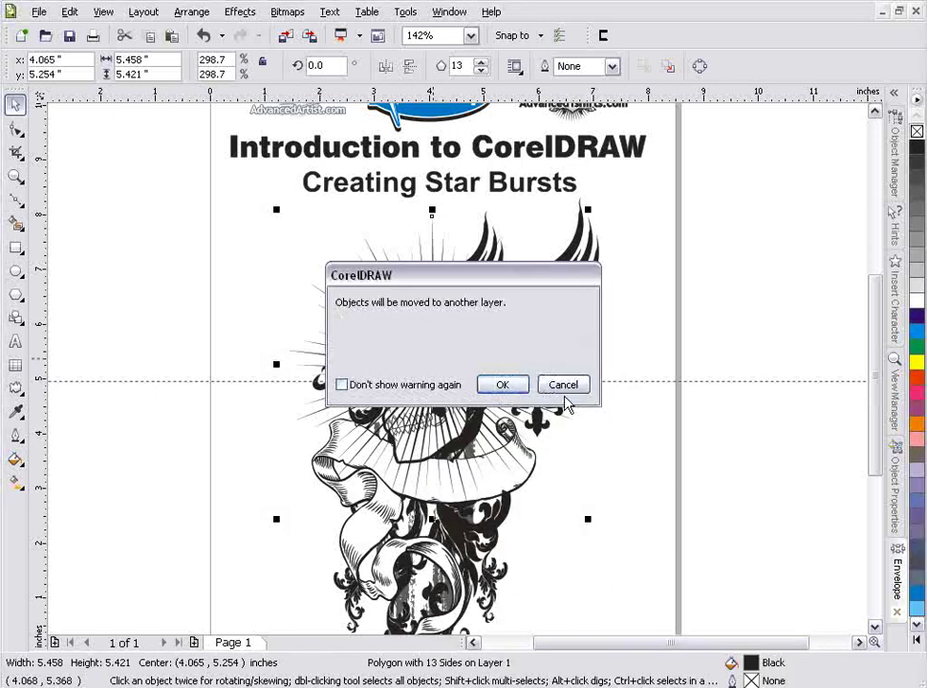
pyautogui.click(503, 385)
pyautogui.click(593, 481)
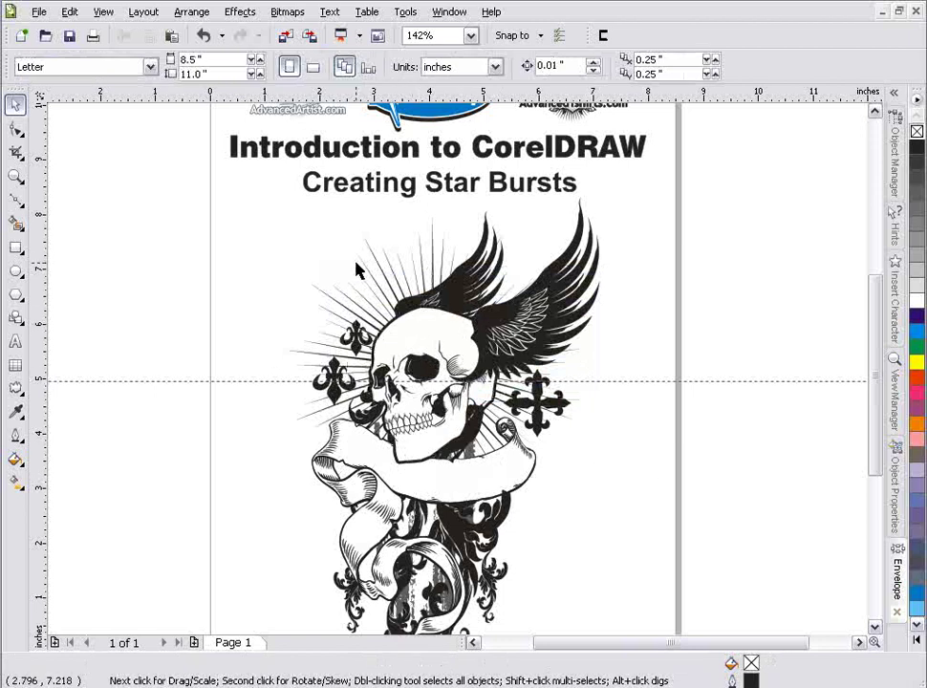